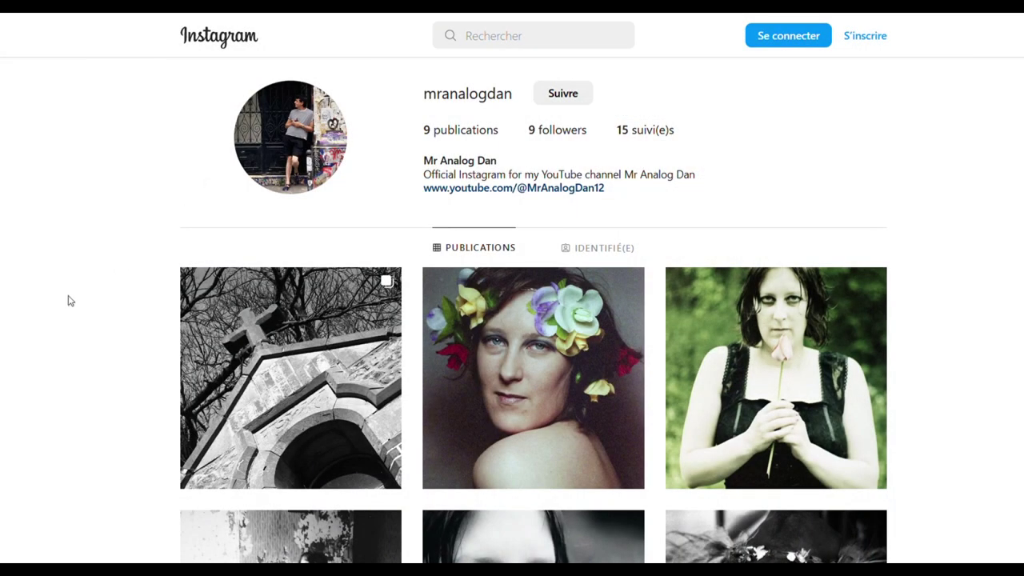
- View tur019.jpg at 100% and pan around to inspect the colour photo
scroll(69, 300, down, 3)
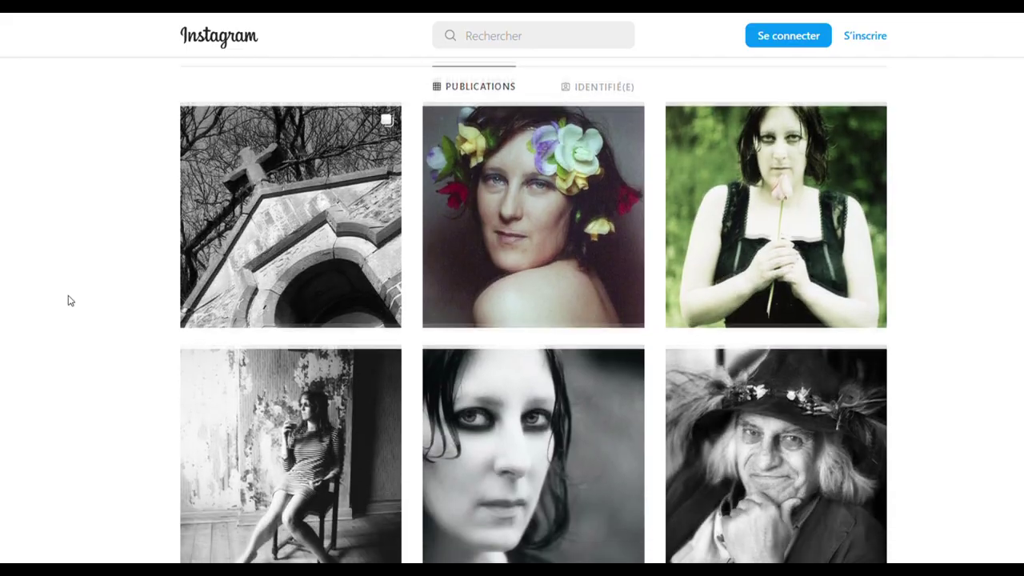
scroll(70, 300, down, 5)
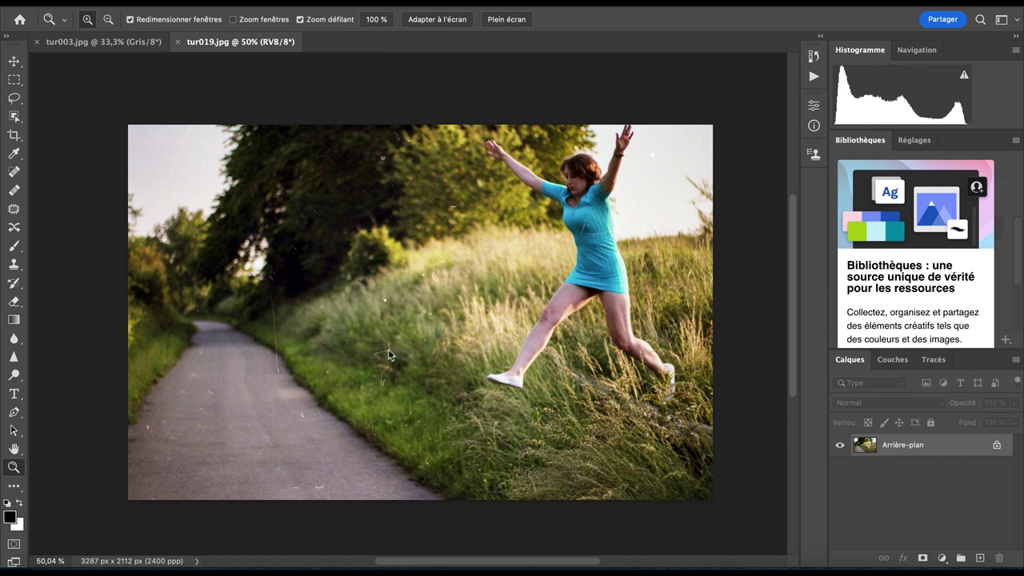
double_click(13, 469)
scroll(392, 443, left, 5)
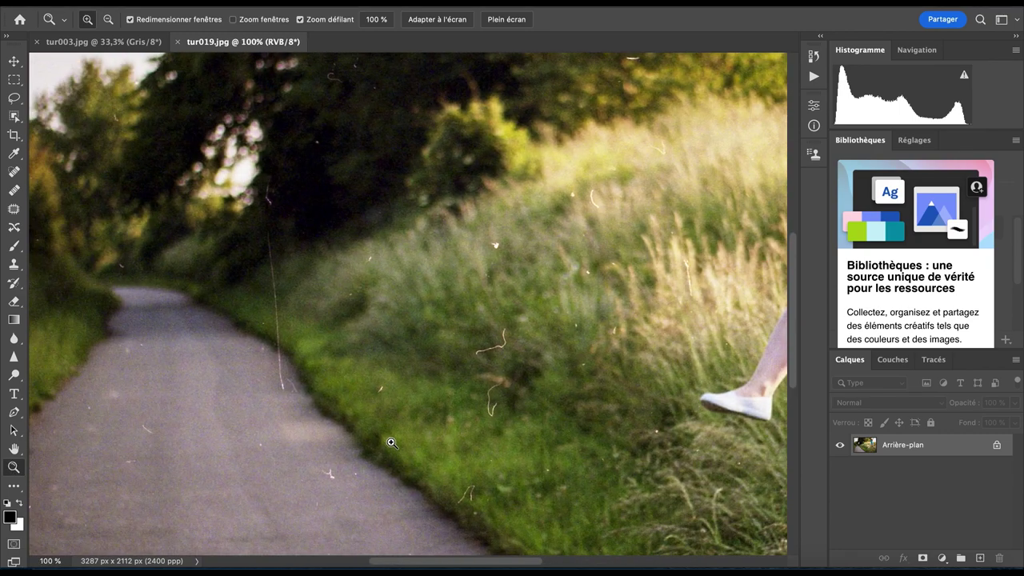
scroll(534, 442, right, 6)
scroll(534, 442, up, 2)
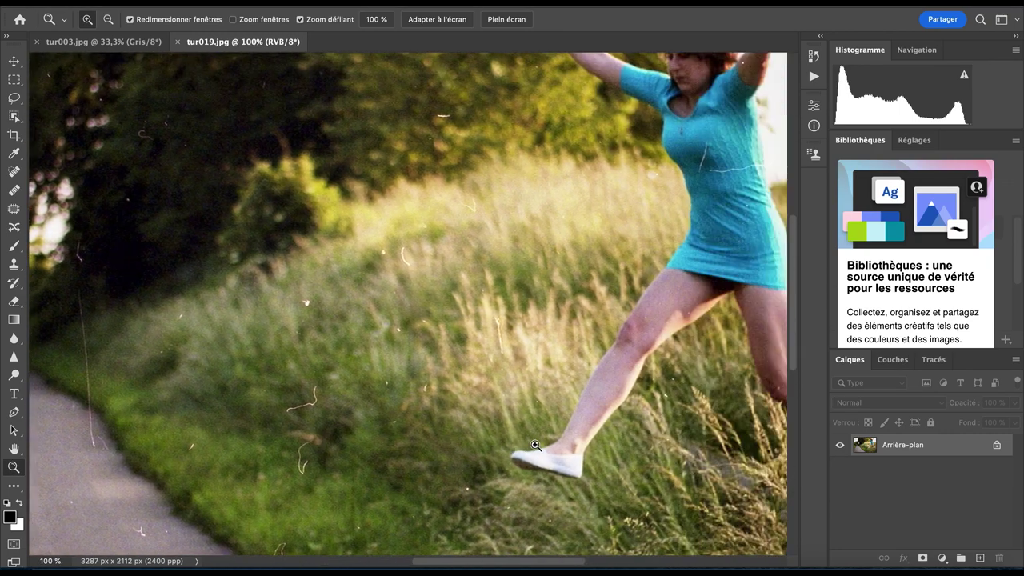
scroll(536, 446, left, 3)
scroll(536, 446, up, 2)
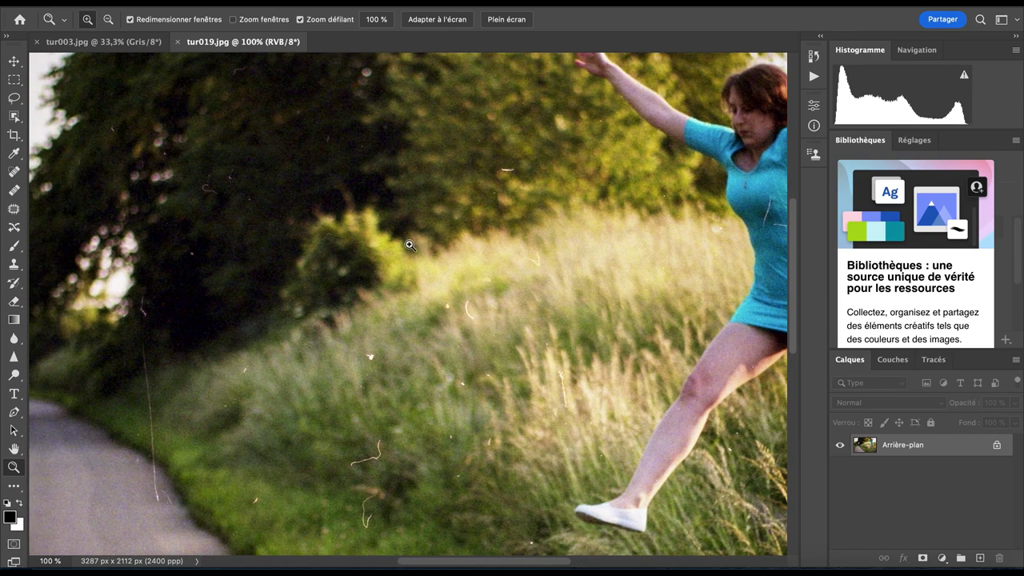
scroll(409, 245, left, 3)
scroll(409, 244, up, 2)
scroll(409, 244, down, 3)
scroll(410, 245, left, 1)
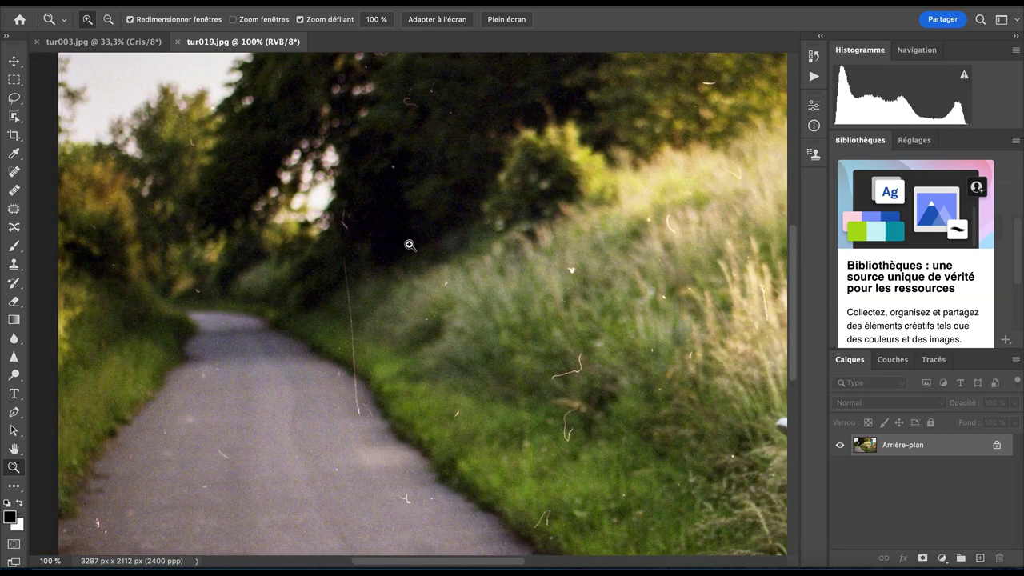
- Switch to tur003.jpg, view it at 100%, and pan across the portrait for dust
key(ctrl+Tab)
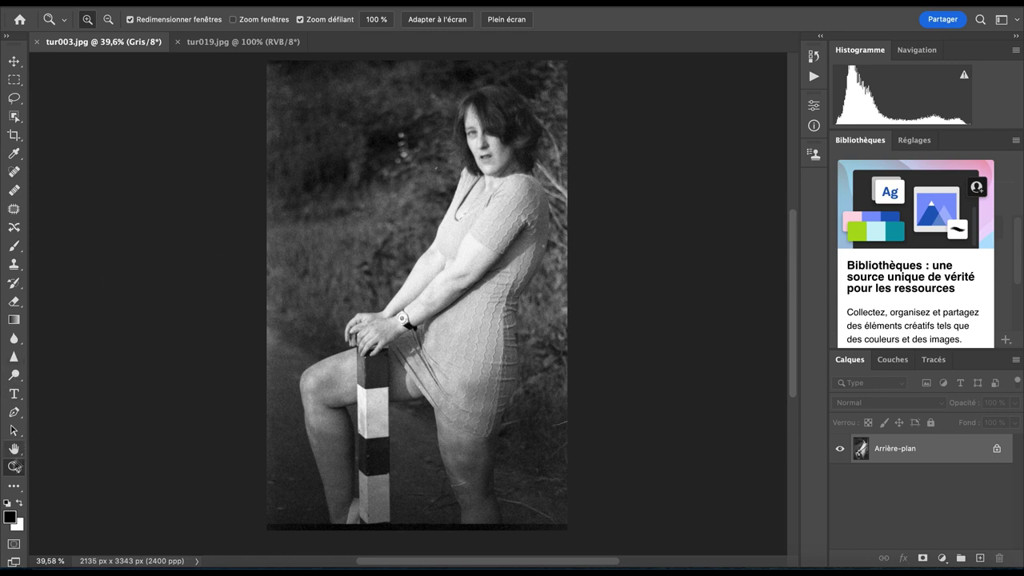
double_click(14, 467)
scroll(395, 301, up, 5)
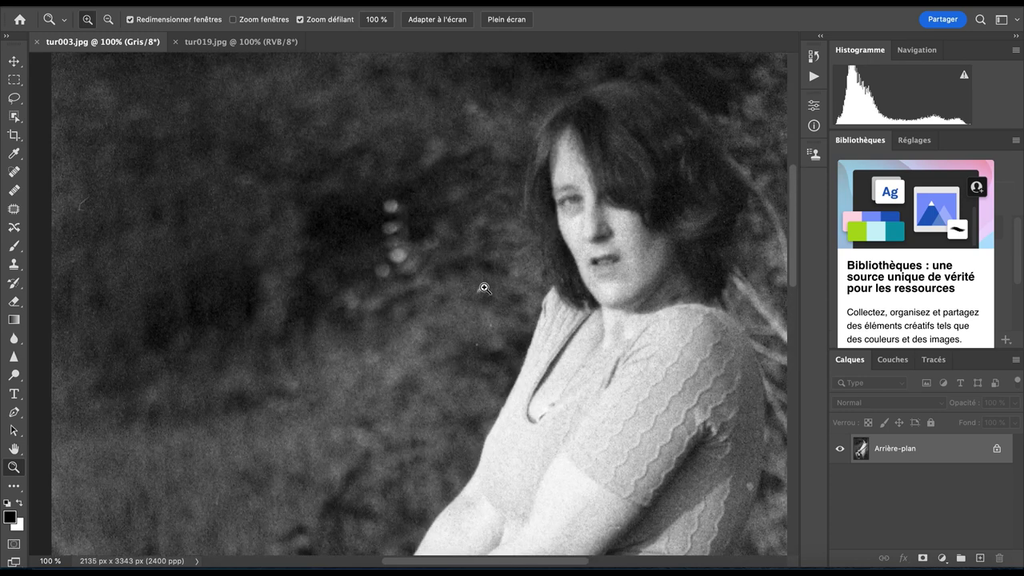
scroll(649, 420, right, 5)
scroll(649, 420, down, 2)
scroll(649, 436, down, 10)
scroll(648, 436, left, 5)
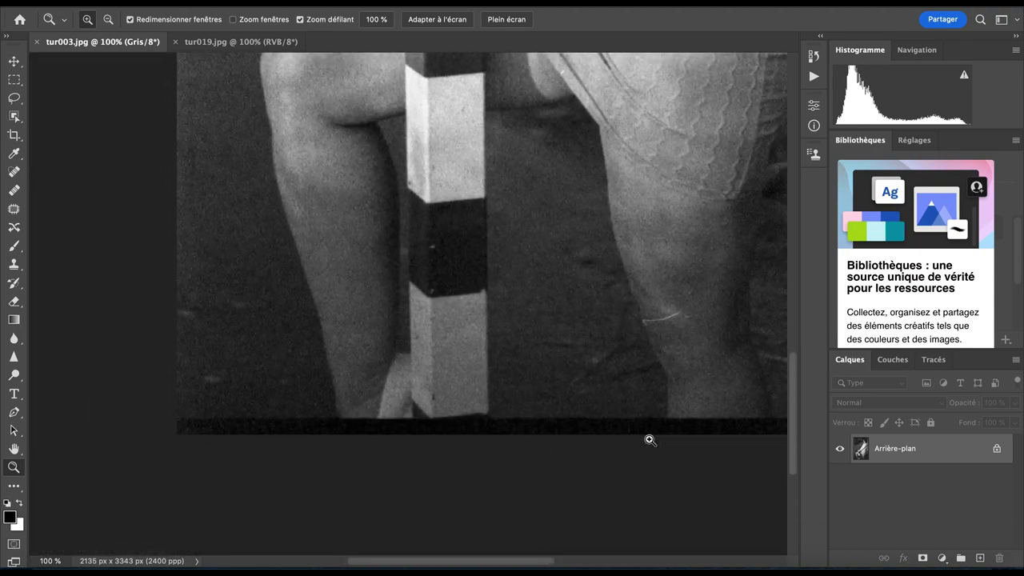
scroll(658, 327, right, 5)
scroll(658, 328, up, 2)
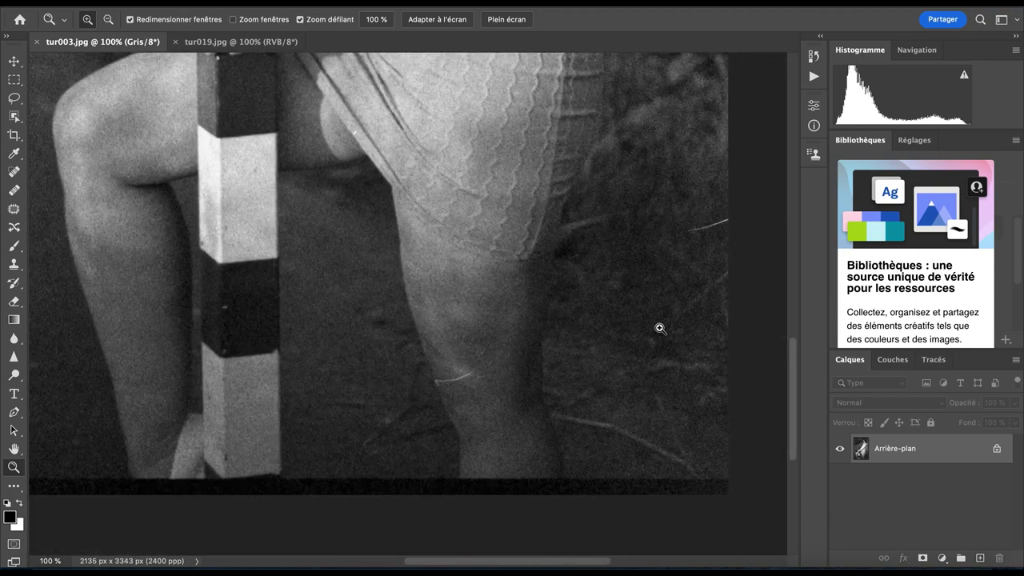
scroll(583, 338, up, 10)
scroll(584, 338, left, 3)
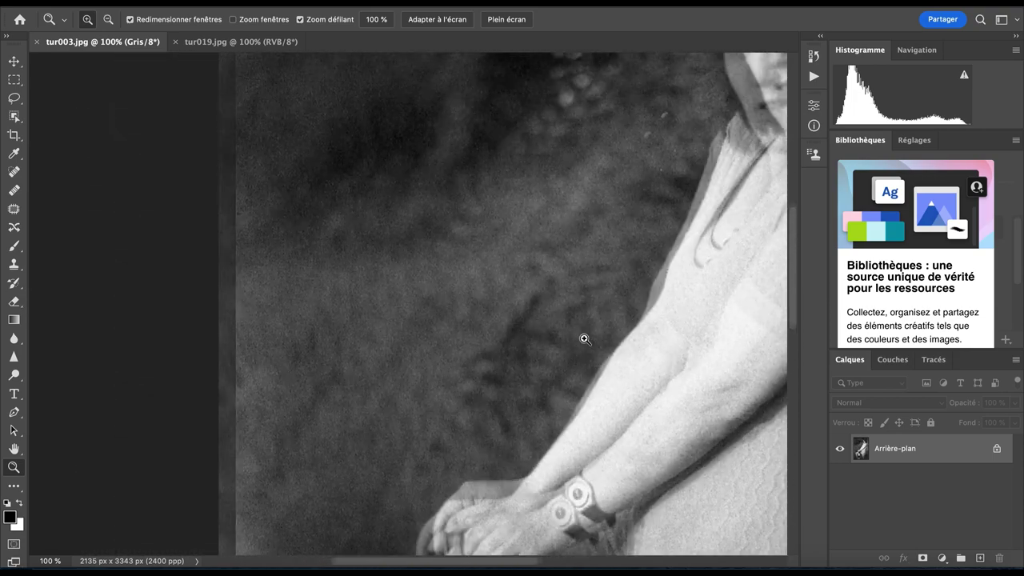
scroll(584, 338, up, 3)
scroll(583, 338, right, 1)
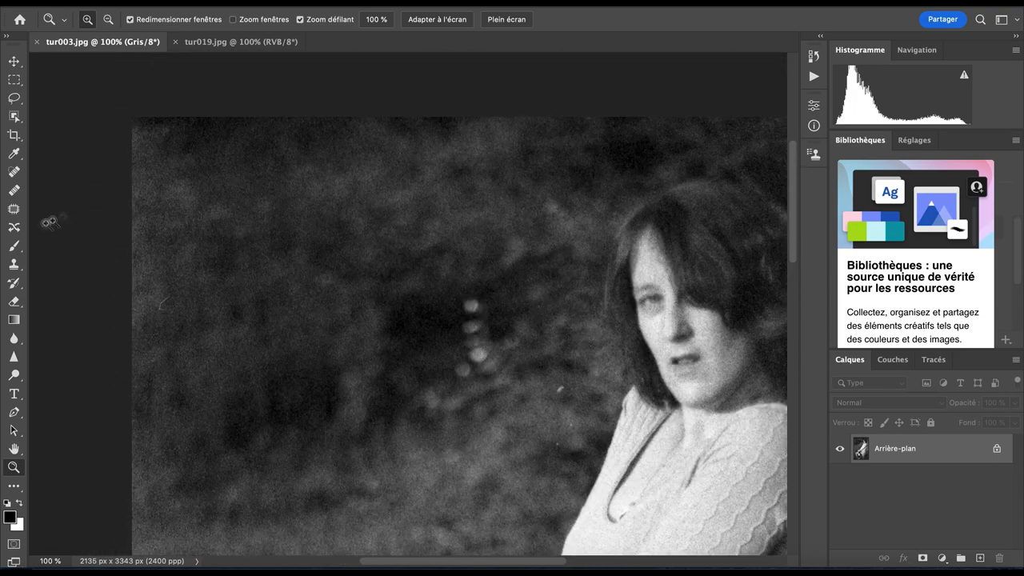
- With the Spot Healing Brush, heal specks in the dark background, portrait and sweater
click(14, 173)
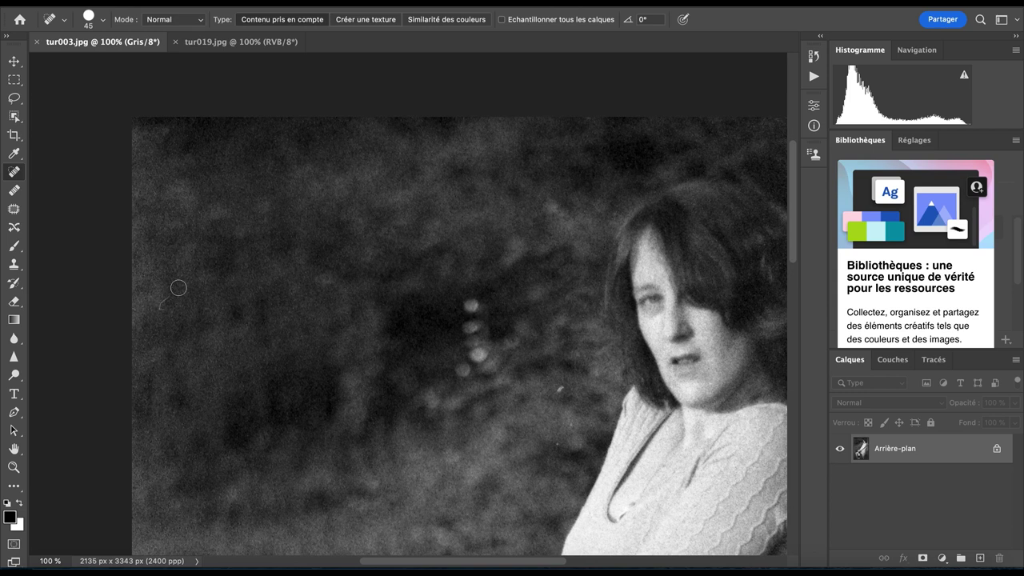
drag(169, 295, 160, 311)
scroll(292, 352, right, 3)
scroll(292, 352, down, 2)
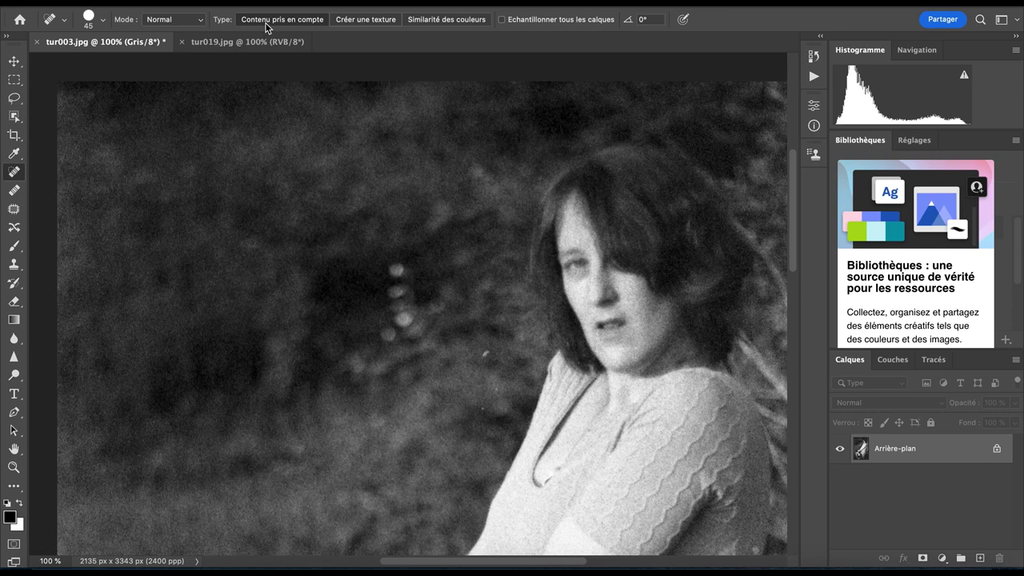
drag(491, 347, 483, 355)
scroll(495, 388, right, 10)
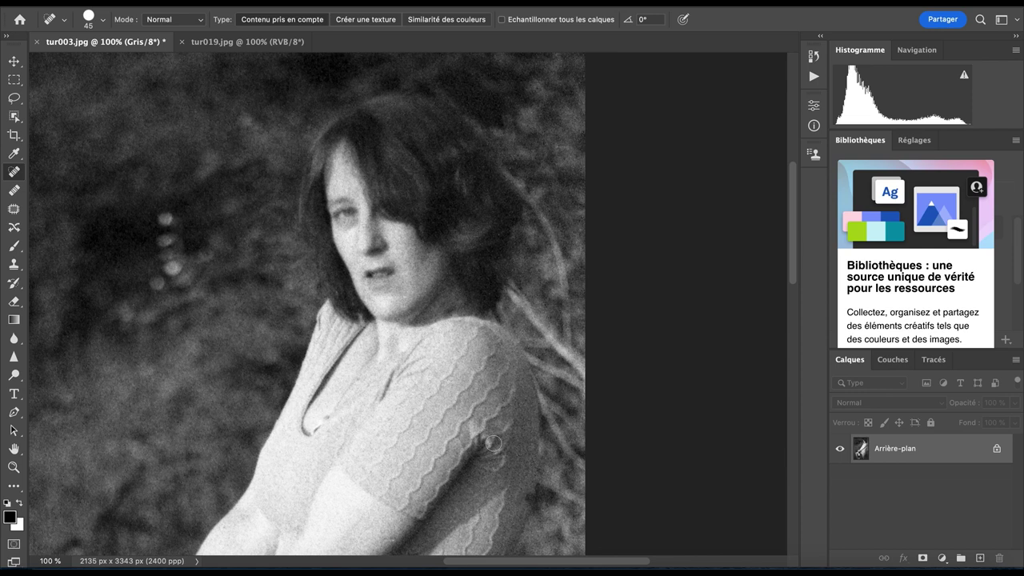
click(526, 498)
click(523, 499)
- Remove the scratches by the thigh and across the leg, plus specks on the leg and post
scroll(564, 417, down, 15)
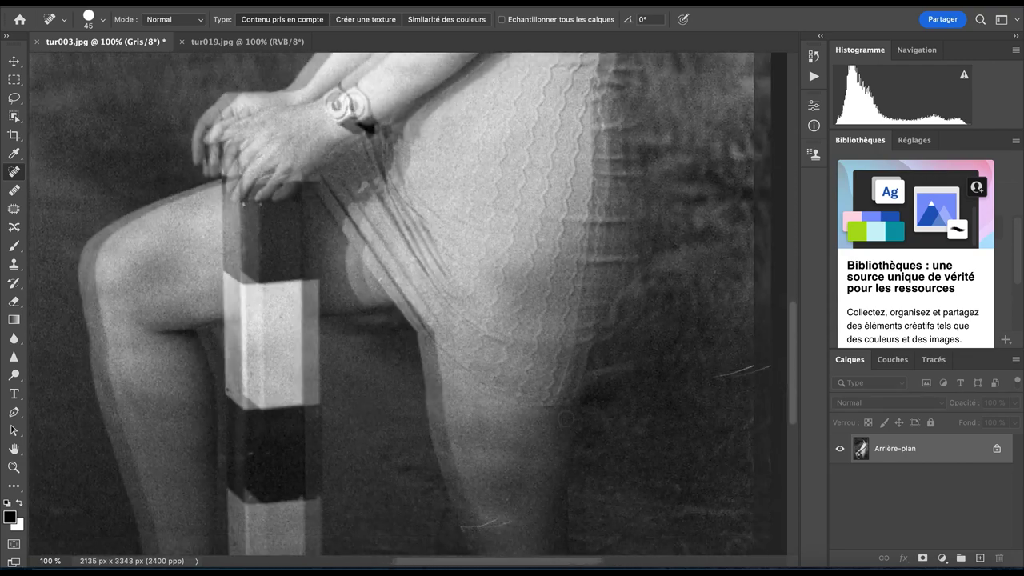
scroll(564, 418, right, 5)
mouse_move(598, 393)
mouse_down()
mouse_move(640, 382)
mouse_move(564, 435)
mouse_up()
scroll(475, 468, down, 10)
scroll(475, 468, left, 10)
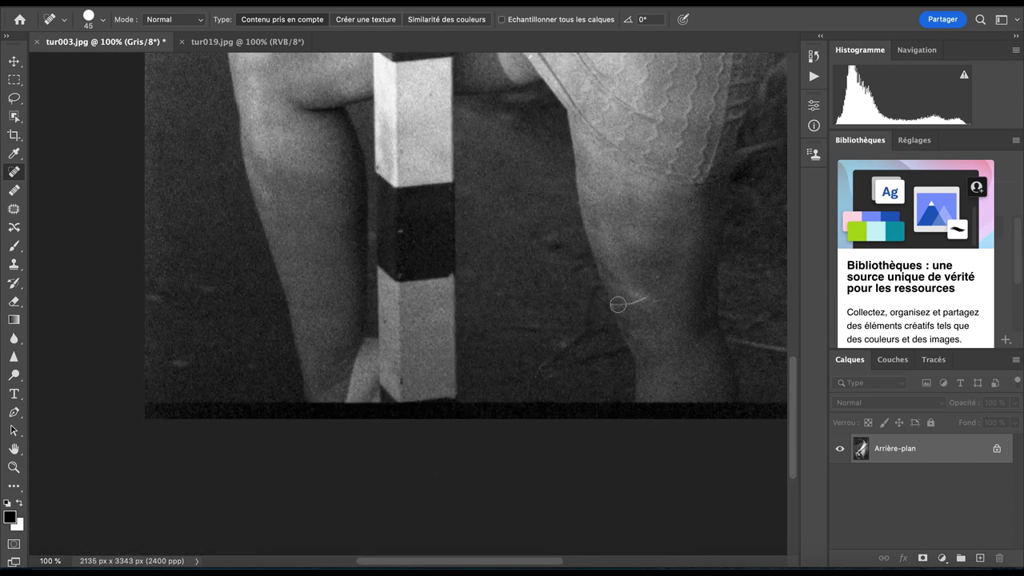
drag(614, 304, 646, 295)
click(638, 297)
scroll(340, 292, up, 5)
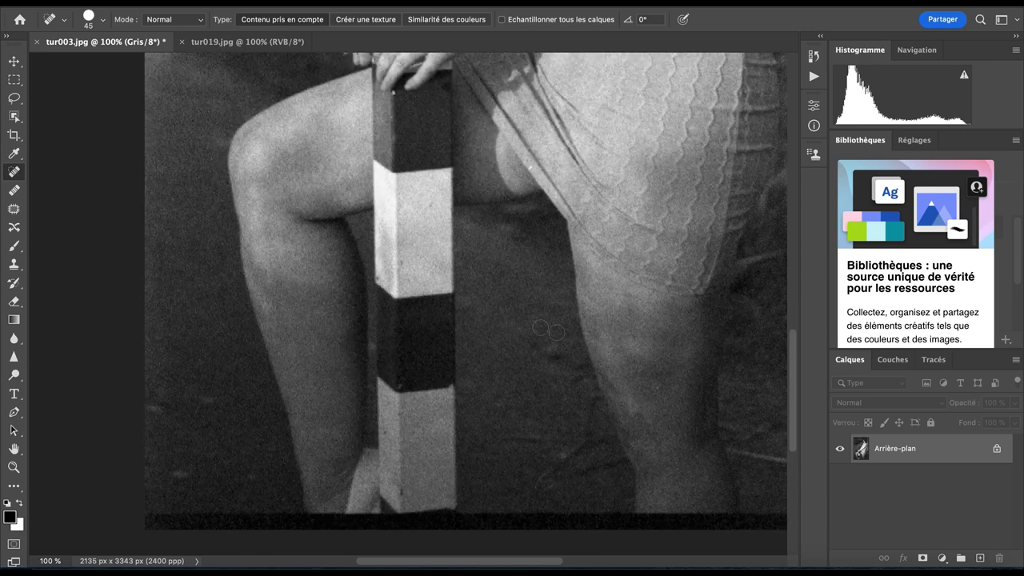
scroll(529, 323, up, 10)
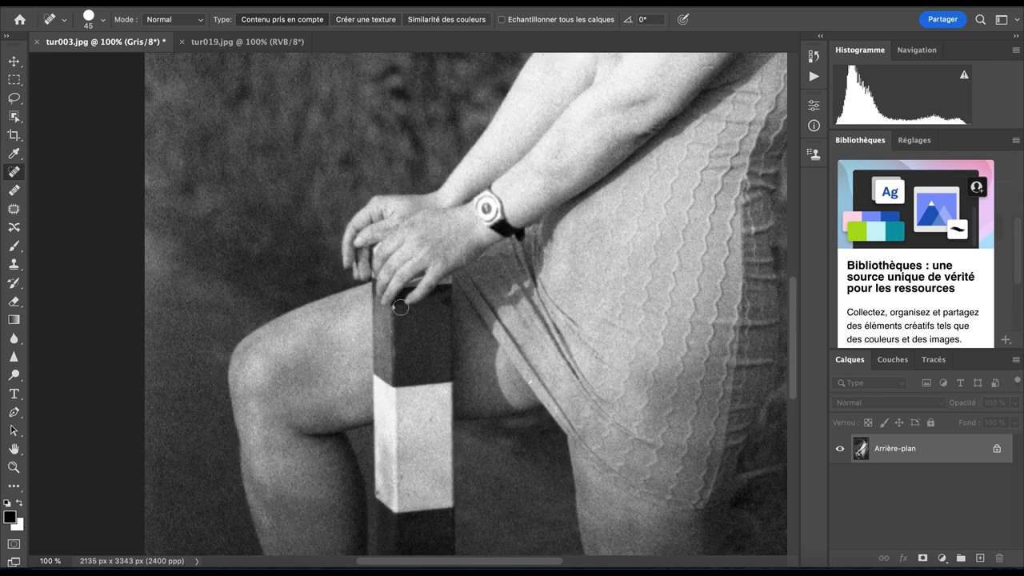
click(394, 310)
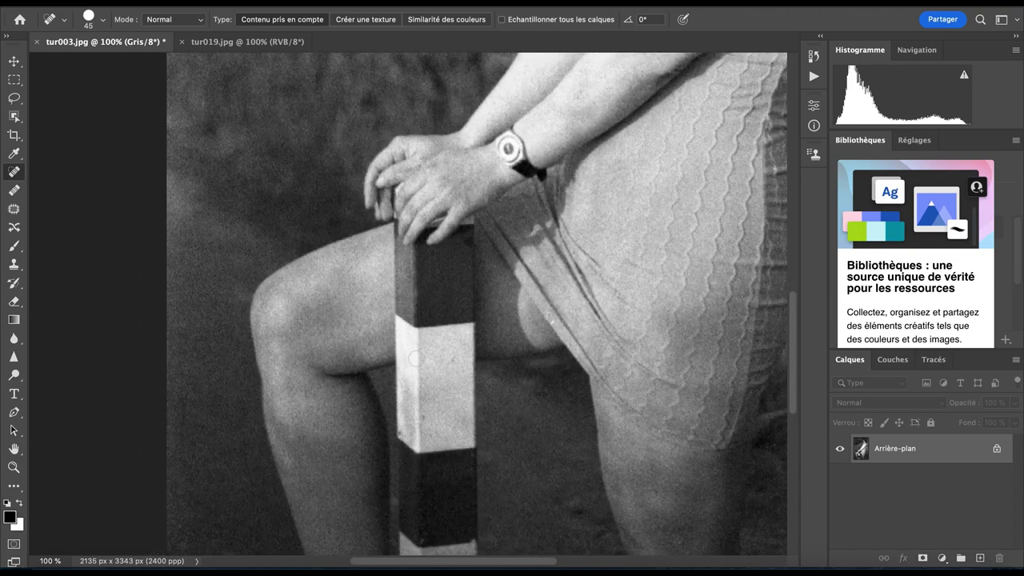
scroll(416, 358, down, 10)
scroll(416, 358, up, 20)
scroll(415, 358, right, 6)
- In tur019.jpg, heal two grass specks and the long scratch with one Shift-click straight stroke
click(206, 41)
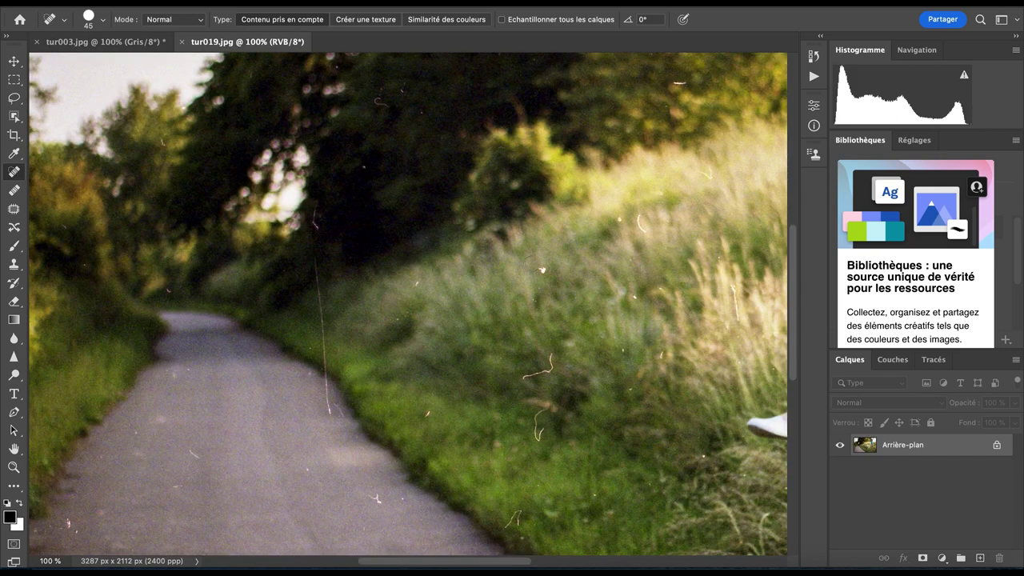
click(540, 266)
drag(632, 216, 642, 226)
click(329, 412)
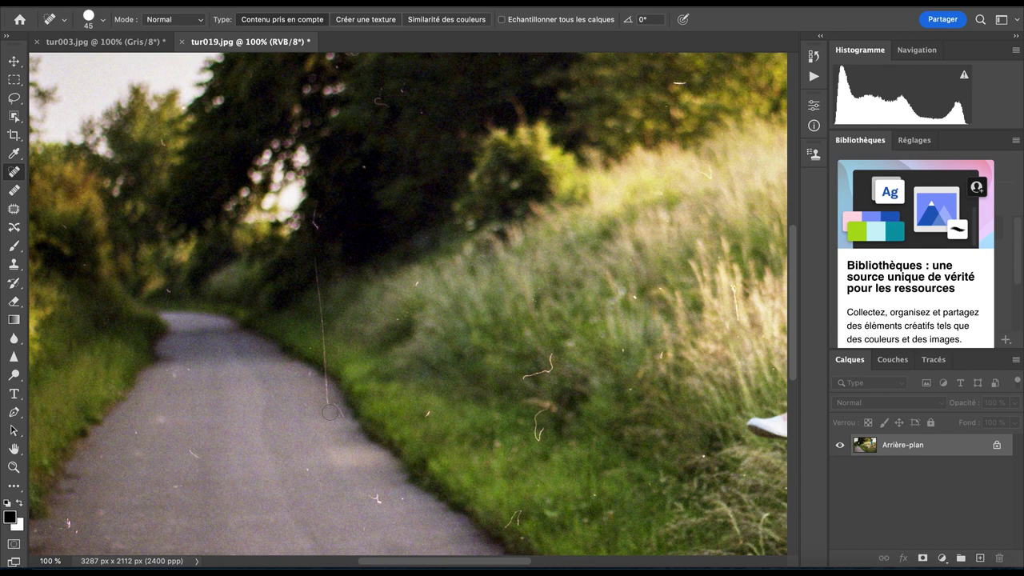
shift+click(315, 260)
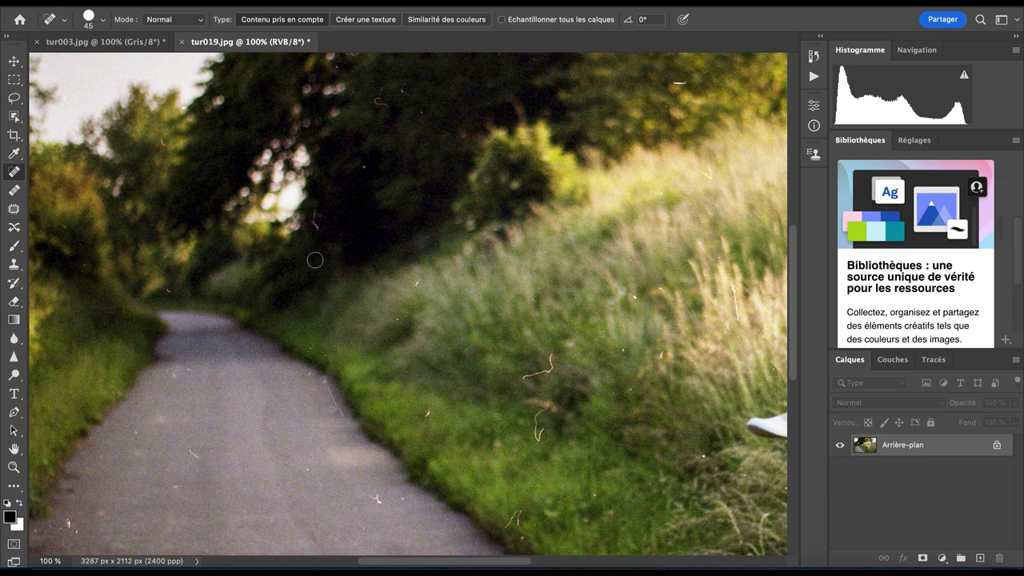
- Remove the white speck on the road and the curly hair scratch in the grass
scroll(358, 288, down, 5)
scroll(358, 288, right, 3)
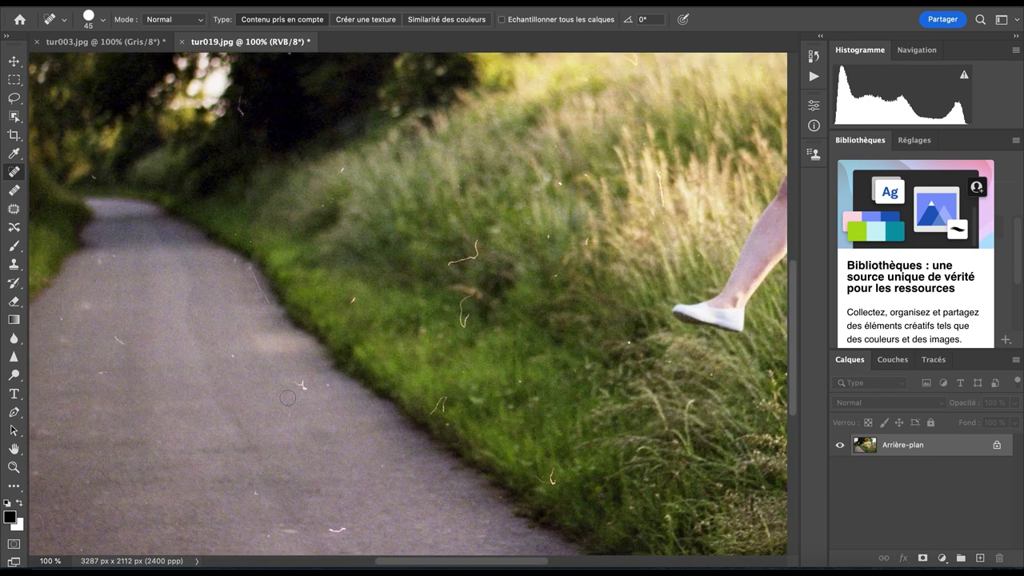
drag(298, 384, 302, 396)
scroll(421, 154, up, 5)
scroll(422, 155, right, 4)
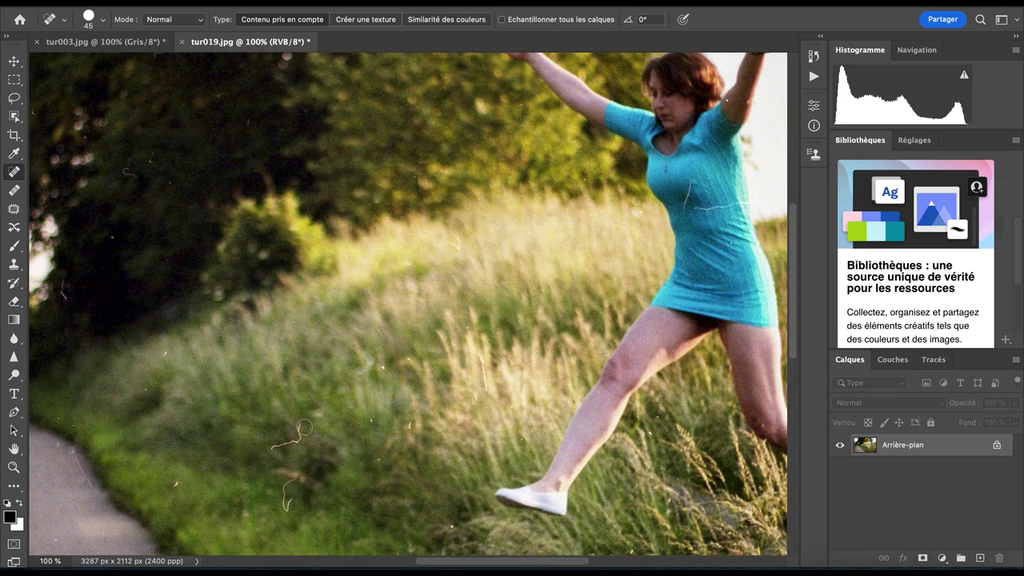
mouse_move(299, 424)
mouse_down()
mouse_move(289, 446)
mouse_move(271, 453)
mouse_up()
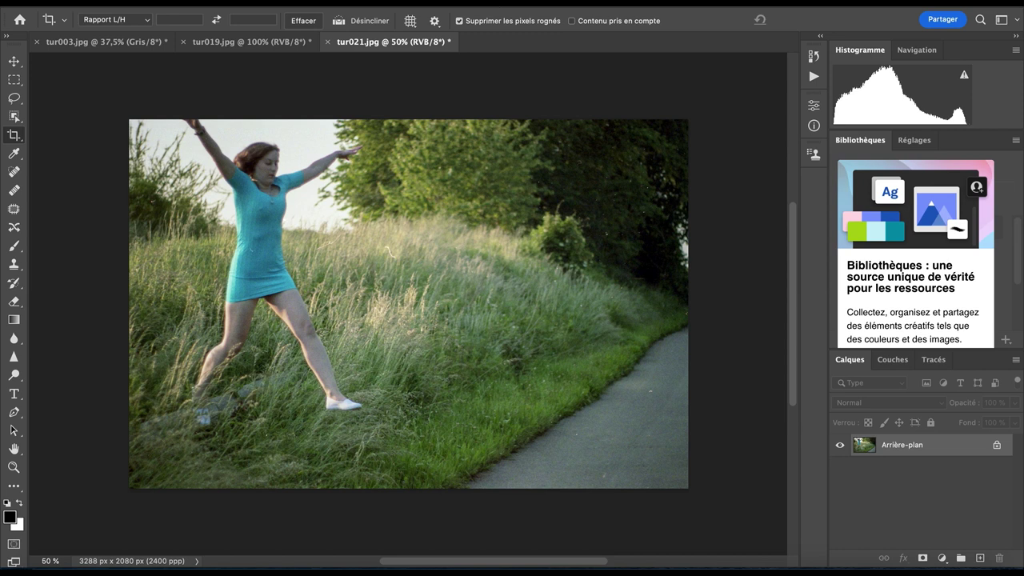
- Open the Camera Raw Filter, try a temperature change, and zoom the preview near the foot
click(379, 0)
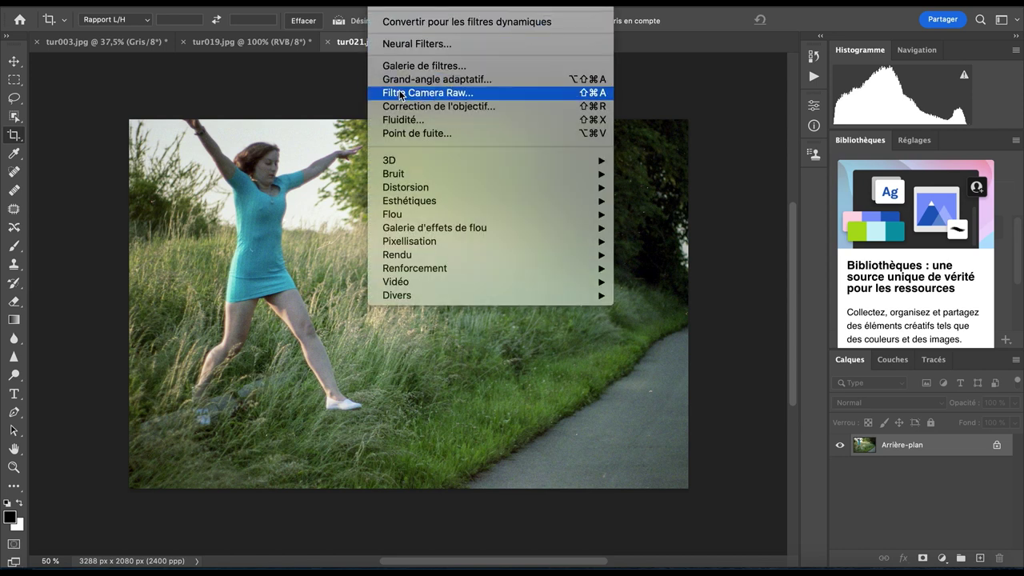
click(400, 94)
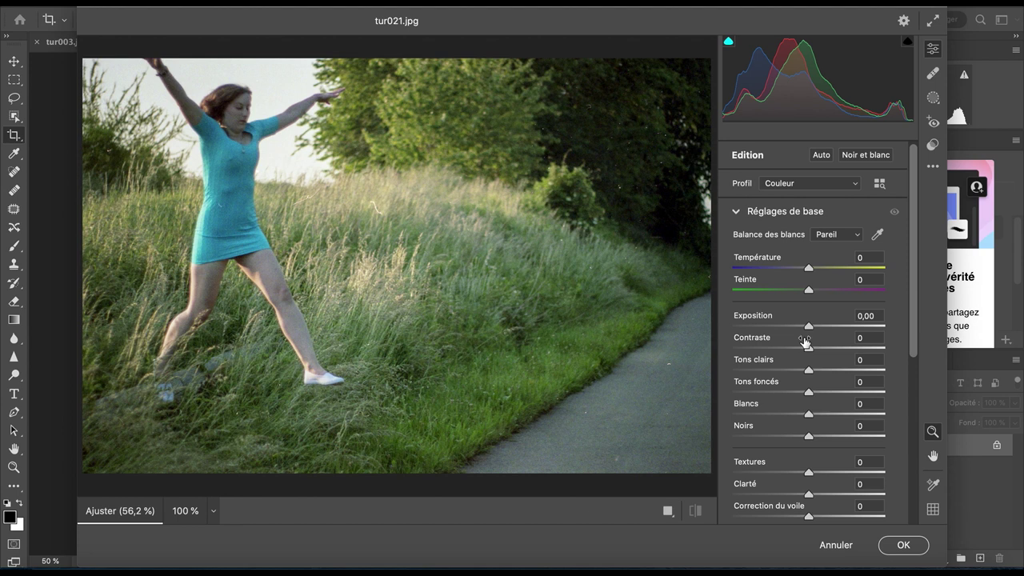
mouse_move(805, 342)
mouse_move(809, 272)
mouse_down()
mouse_move(824, 272)
mouse_move(788, 280)
mouse_move(822, 279)
mouse_move(806, 283)
mouse_up()
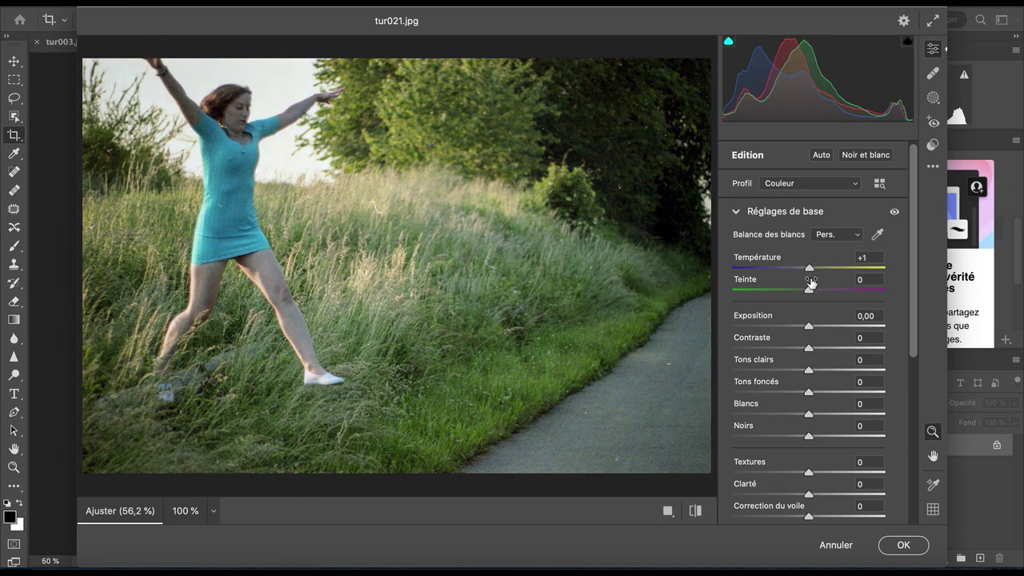
click(326, 376)
click(385, 350)
click(339, 369)
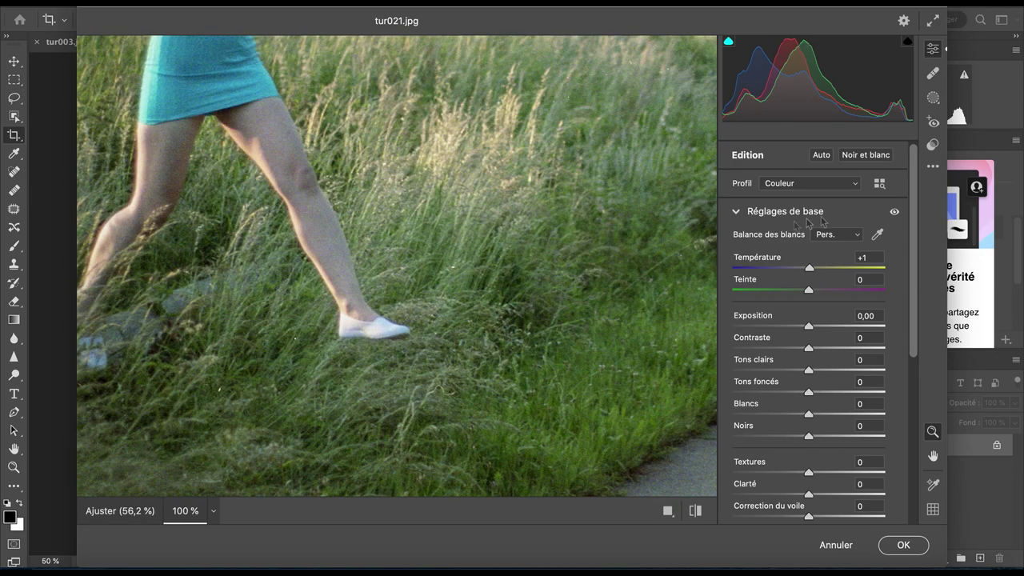
- Sample the grey path with the white-balance eyedropper (Temperature +8, Tint +28), compare, and apply
click(878, 237)
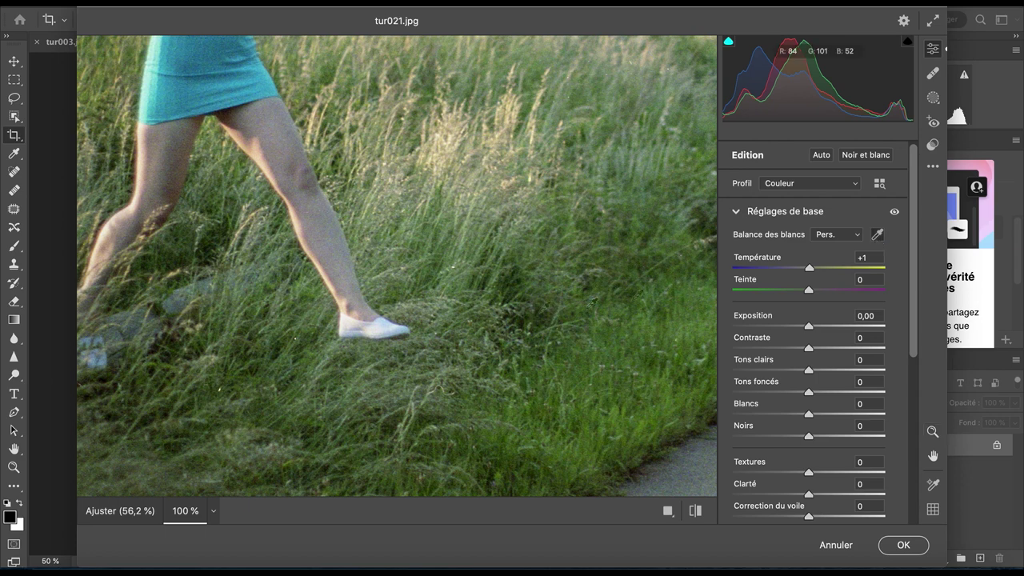
click(362, 327)
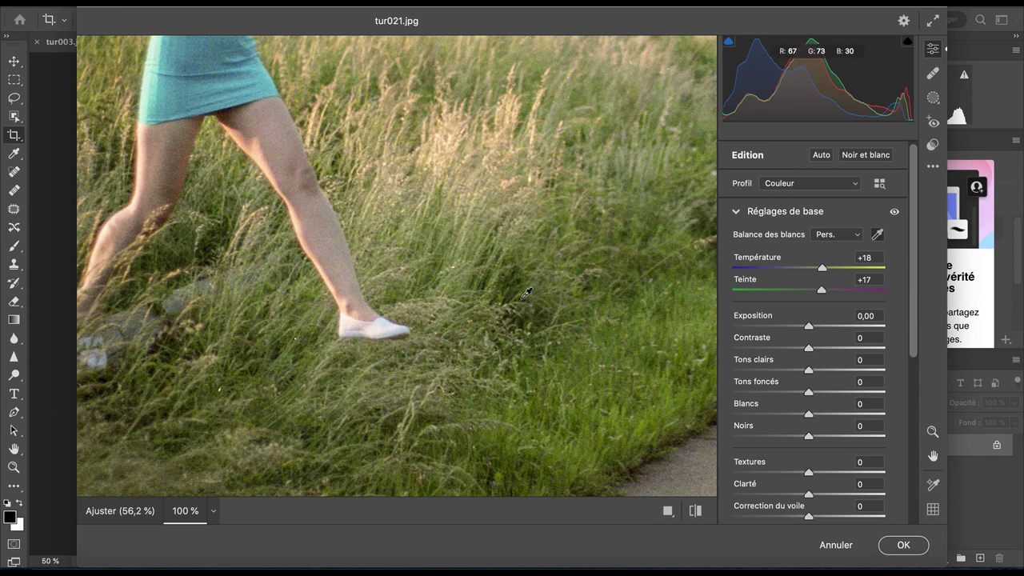
scroll(526, 293, down, 5)
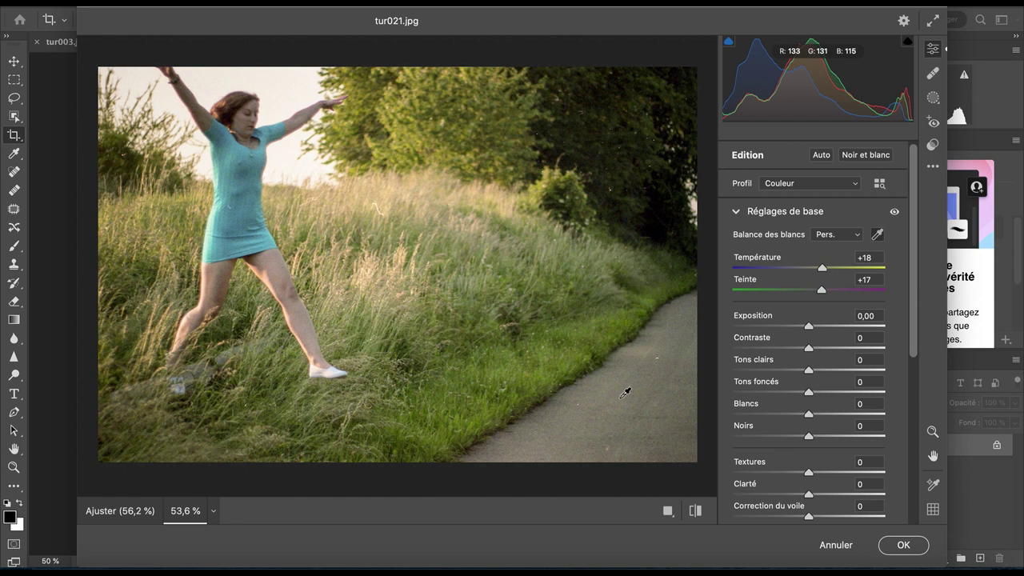
click(624, 393)
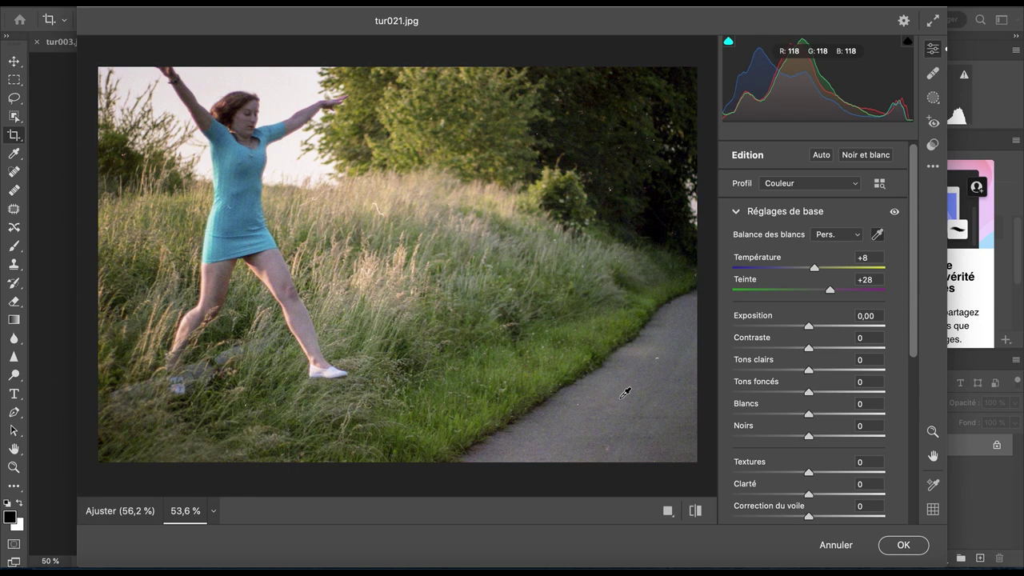
click(694, 515)
click(694, 515)
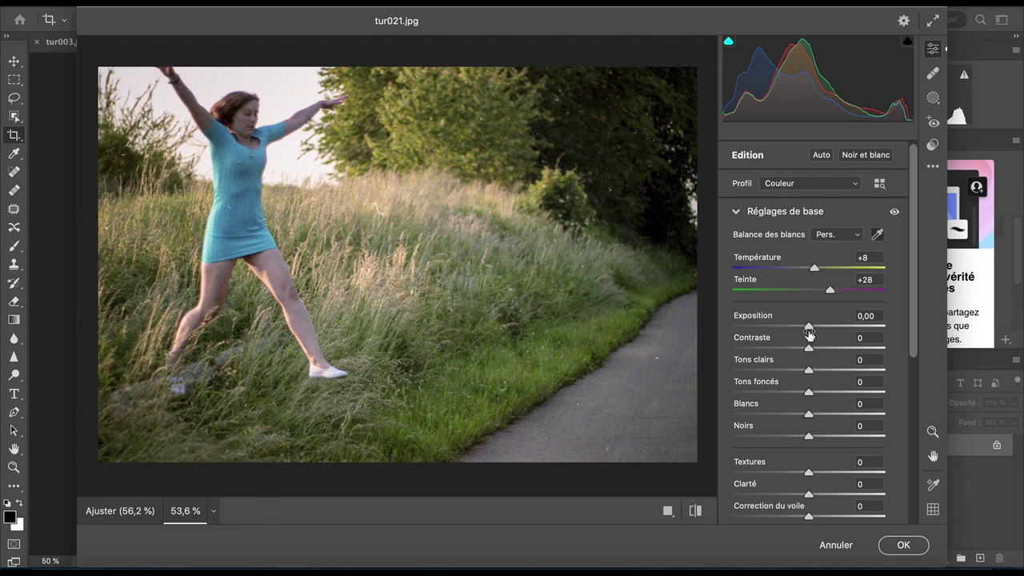
key(Tab)
drag(808, 328, 808, 329)
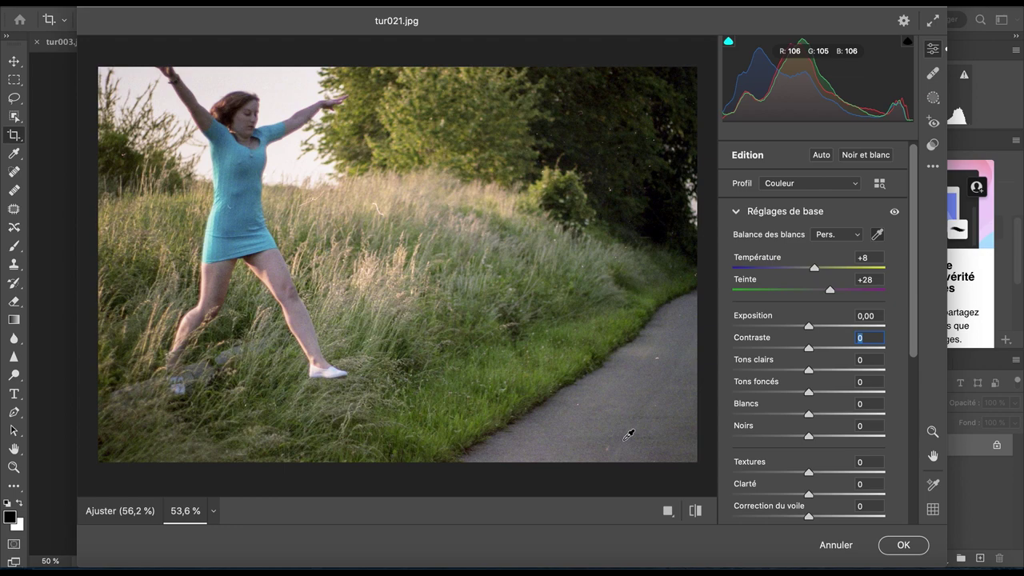
key(Return)
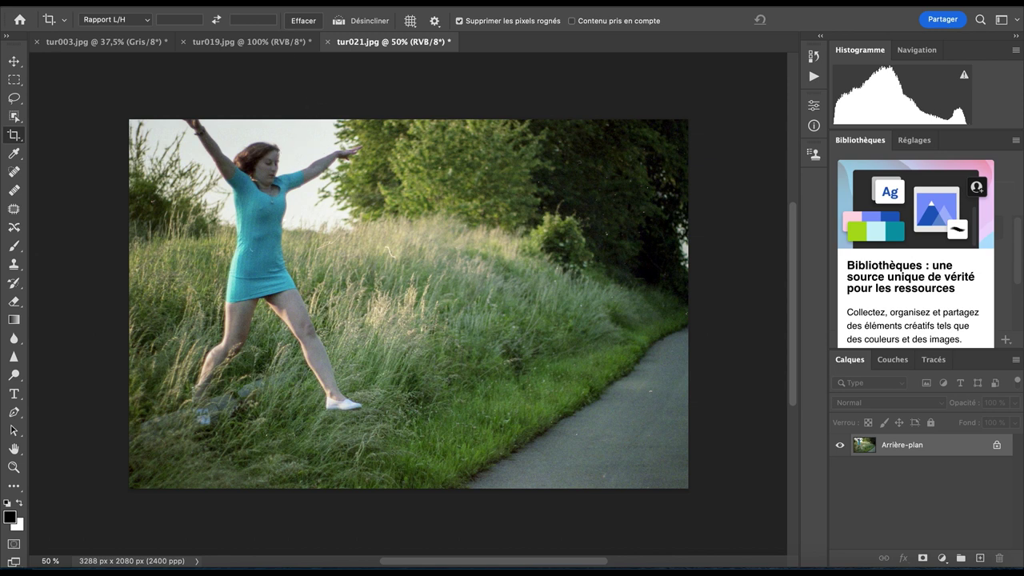
- Apply Balance des couleurs to the midtones with Magenta/Vert -24 and Jaune/Bleu -18
click(200, 2)
mouse_move(218, 24)
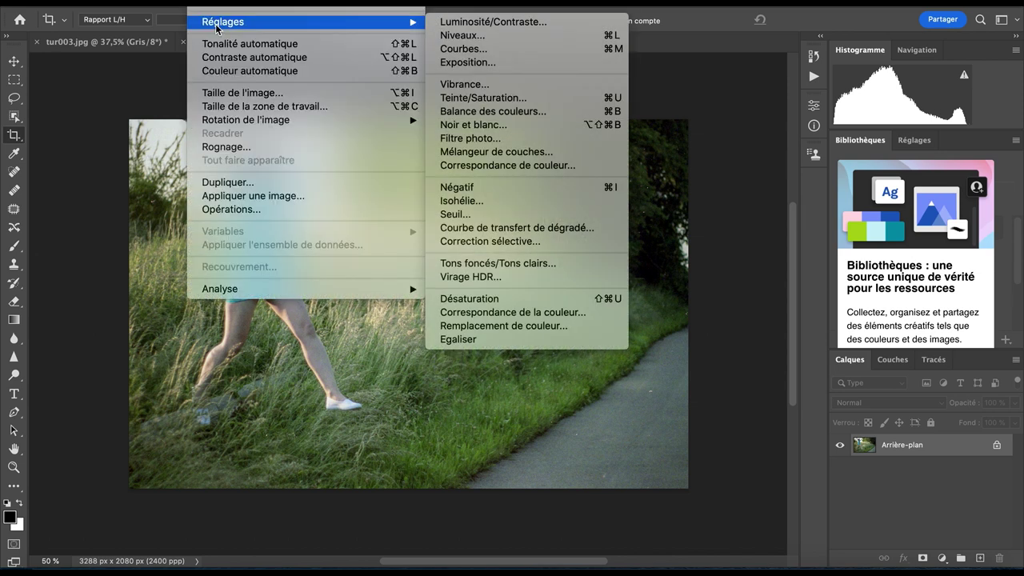
click(527, 118)
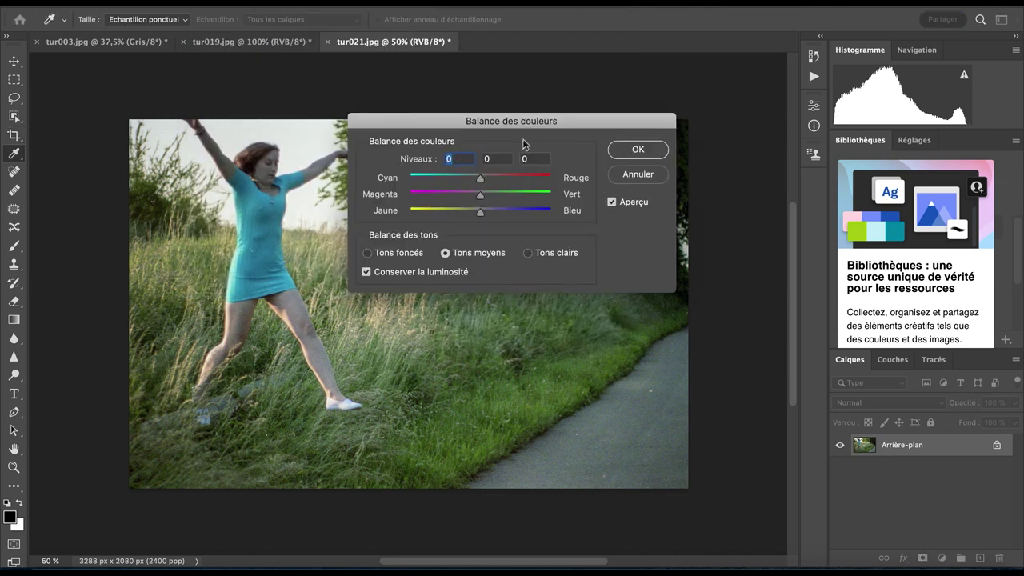
drag(543, 124, 514, 84)
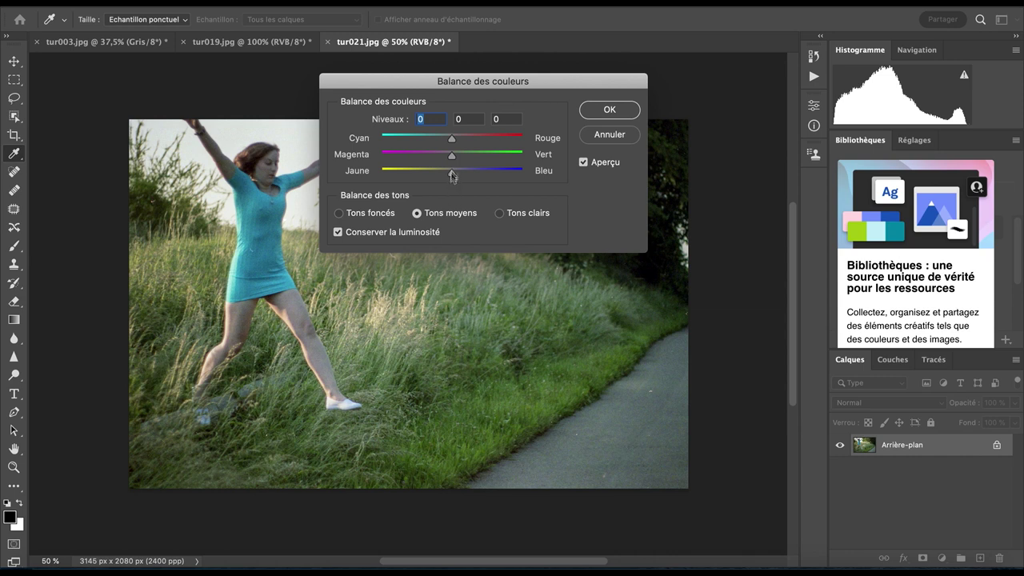
drag(453, 160, 439, 157)
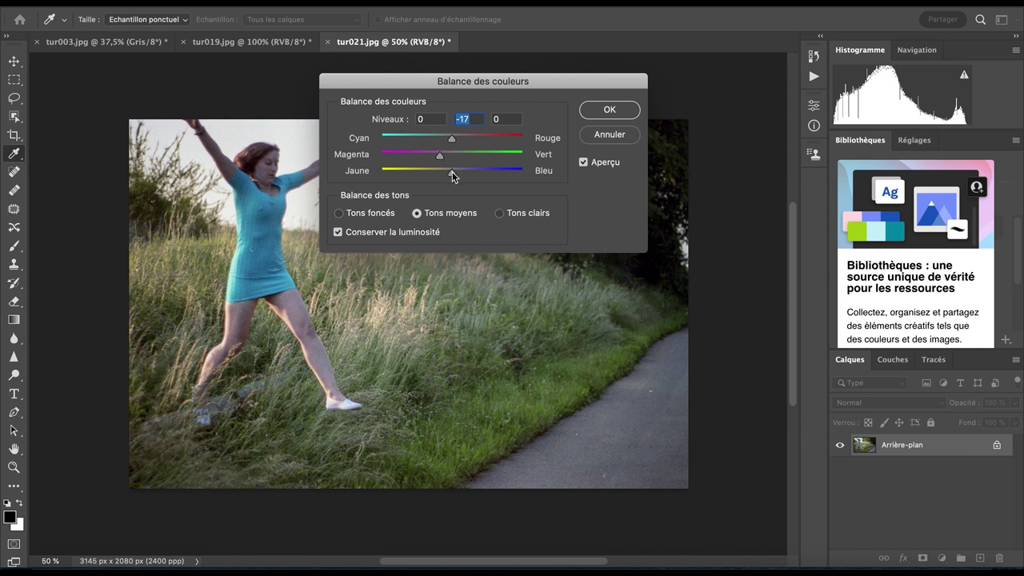
mouse_move(452, 171)
mouse_down()
mouse_move(439, 171)
mouse_move(467, 172)
mouse_up()
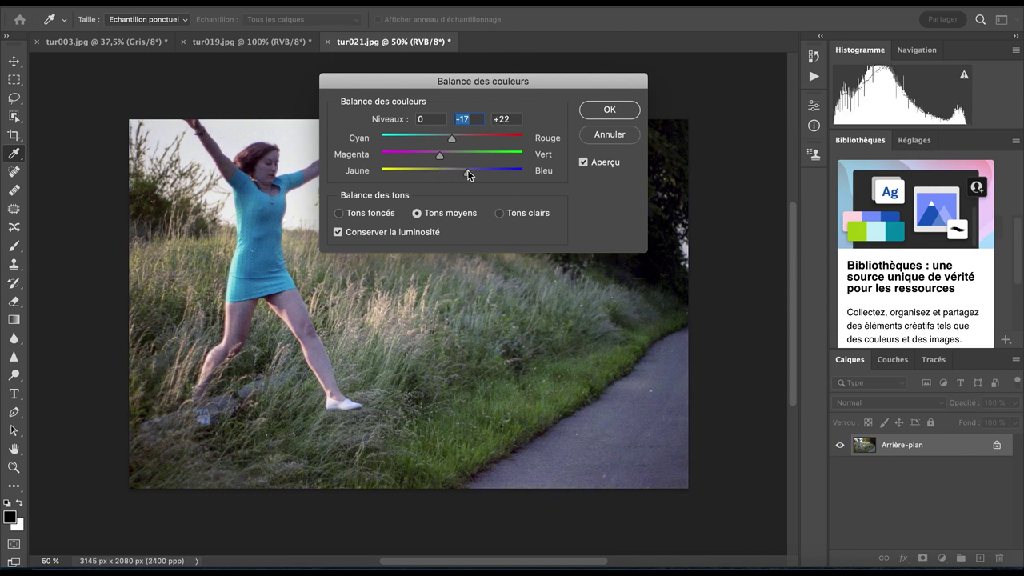
drag(468, 171, 436, 170)
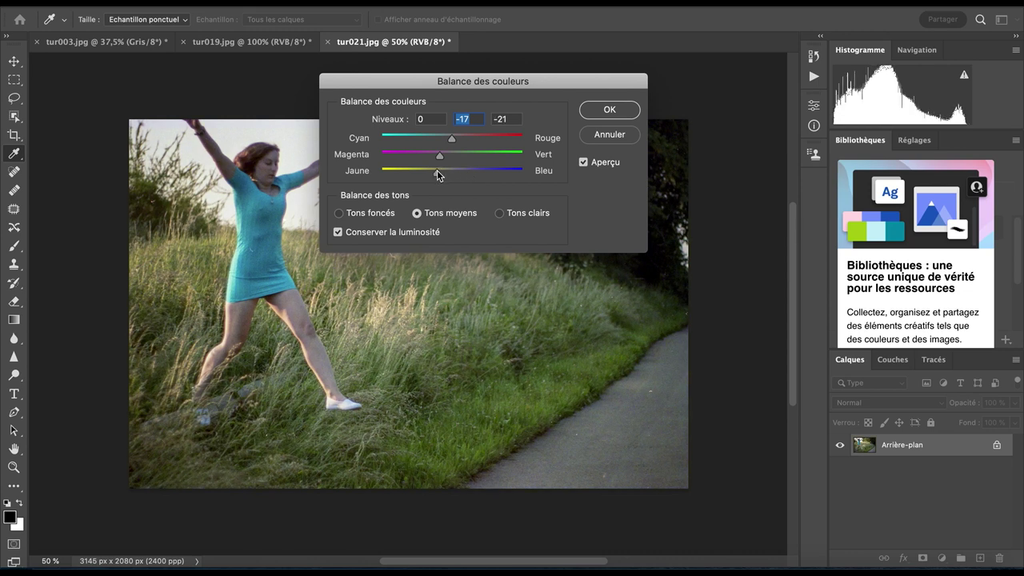
click(434, 171)
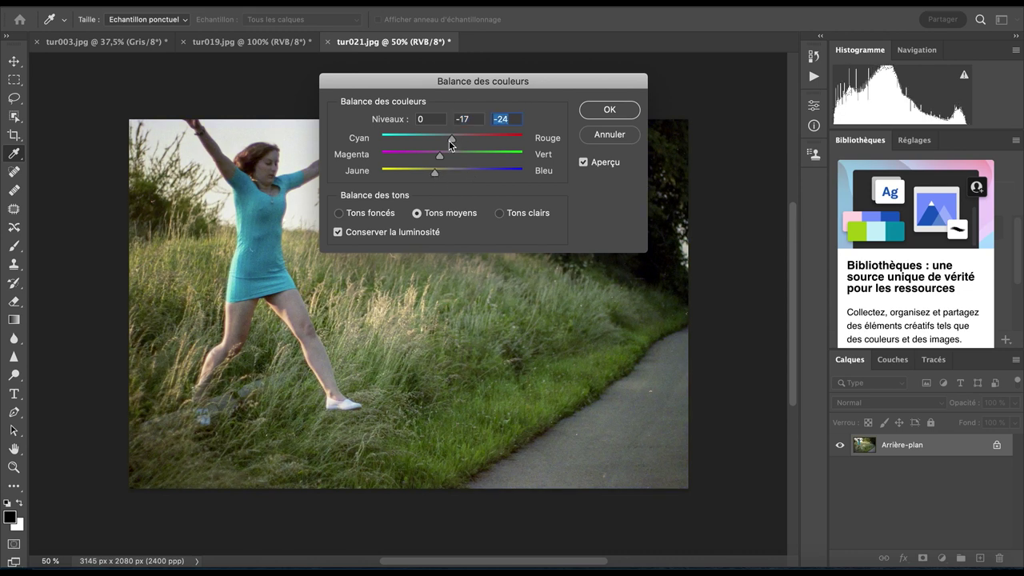
drag(433, 172, 439, 171)
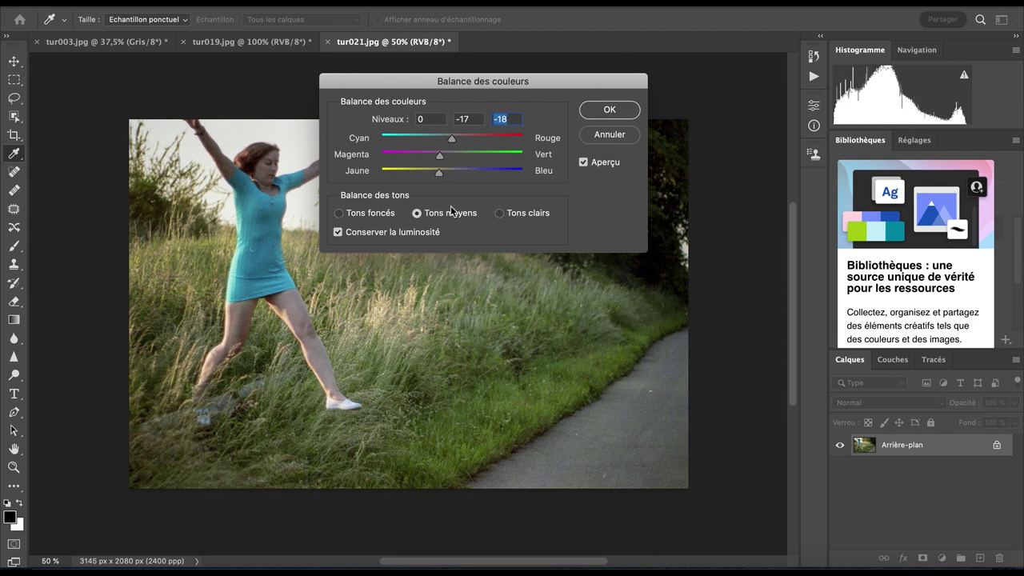
drag(440, 155, 436, 160)
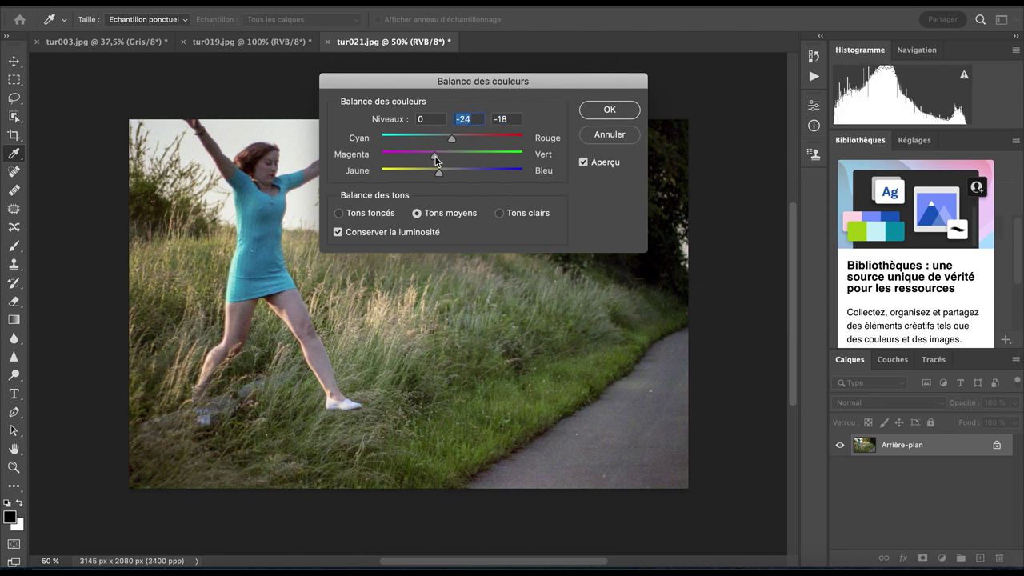
click(614, 112)
key(c)
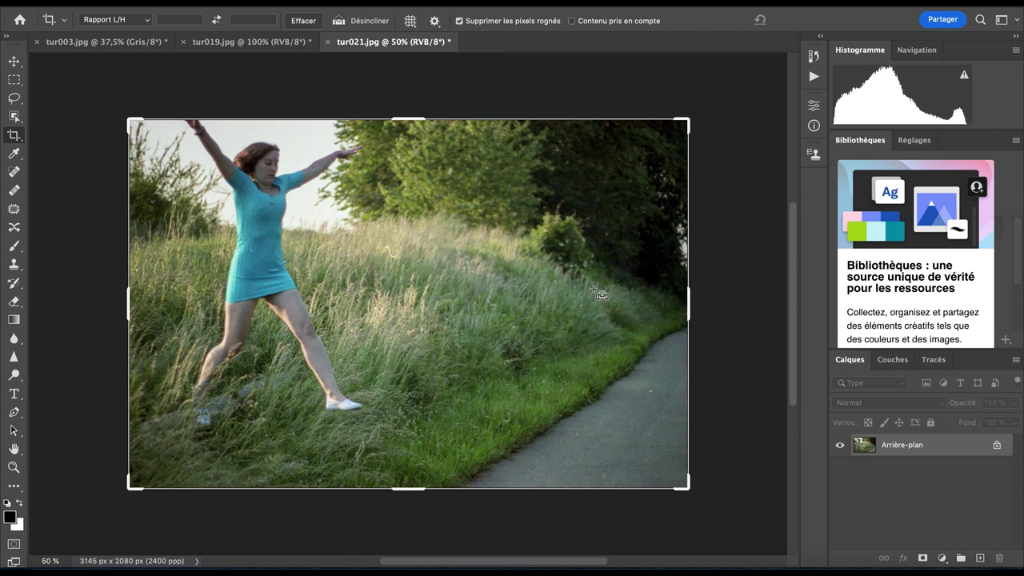
- Switch to the TlsUs012.jpg bus-station document
key(ctrl)
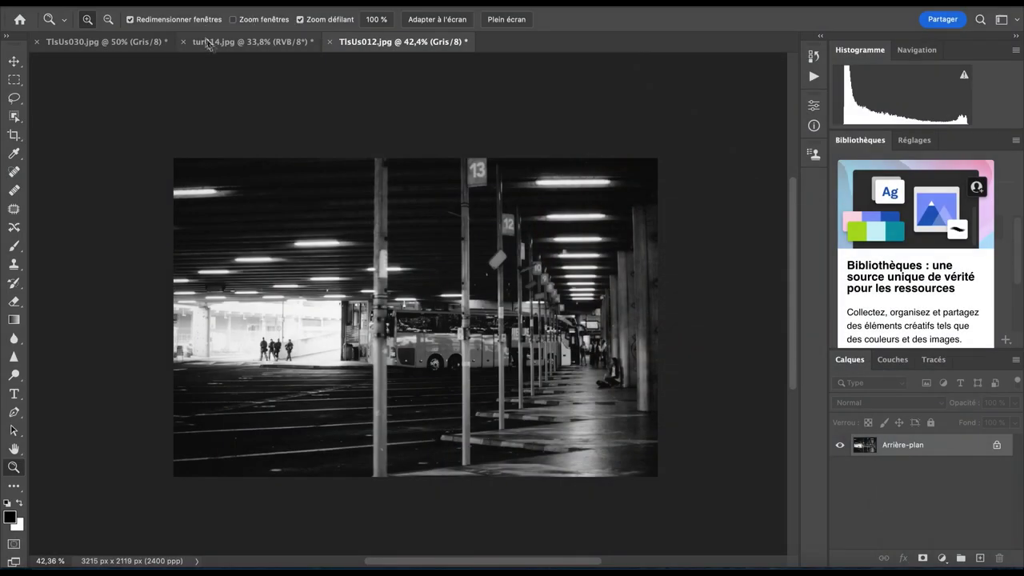
click(229, 47)
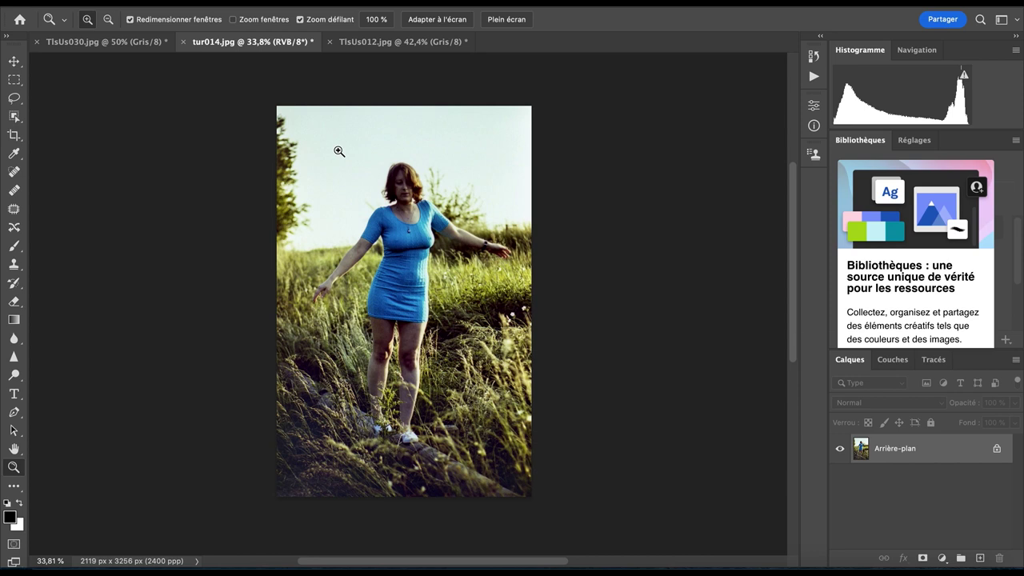
click(377, 48)
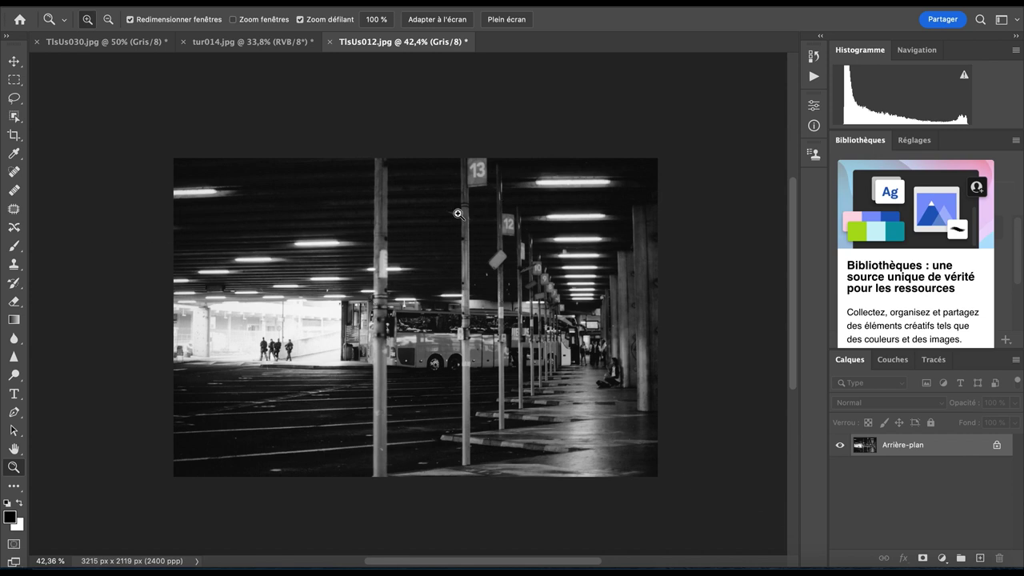
- Add a Niveaux (Levels) adjustment layer to TlsUs012.jpg
click(208, 2)
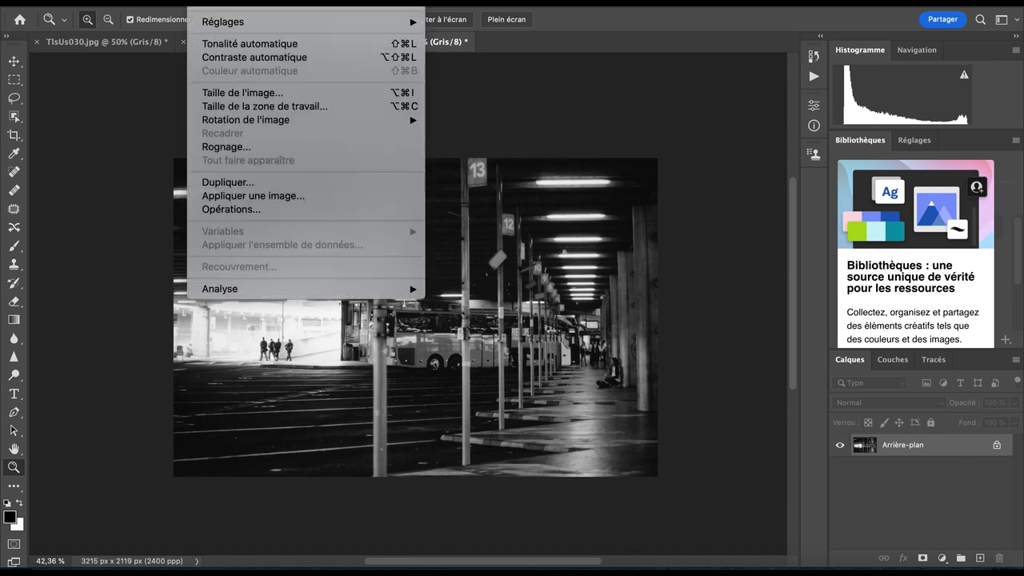
mouse_move(268, 21)
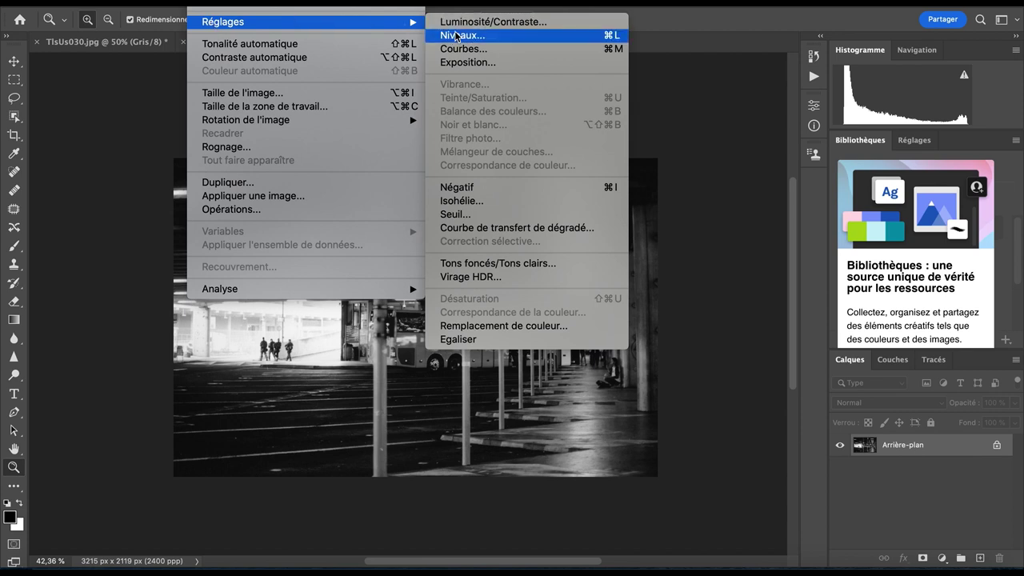
click(943, 563)
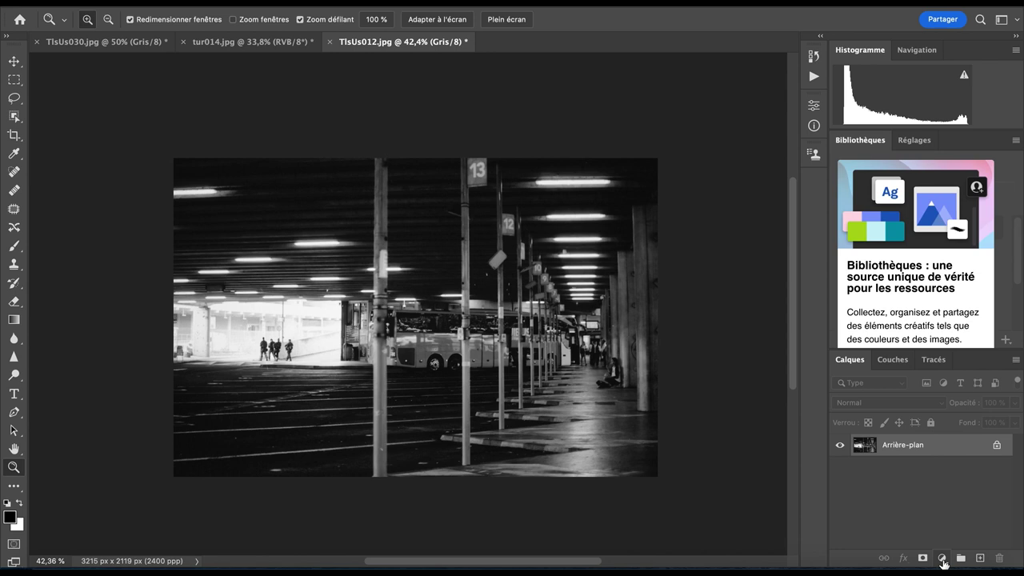
click(942, 563)
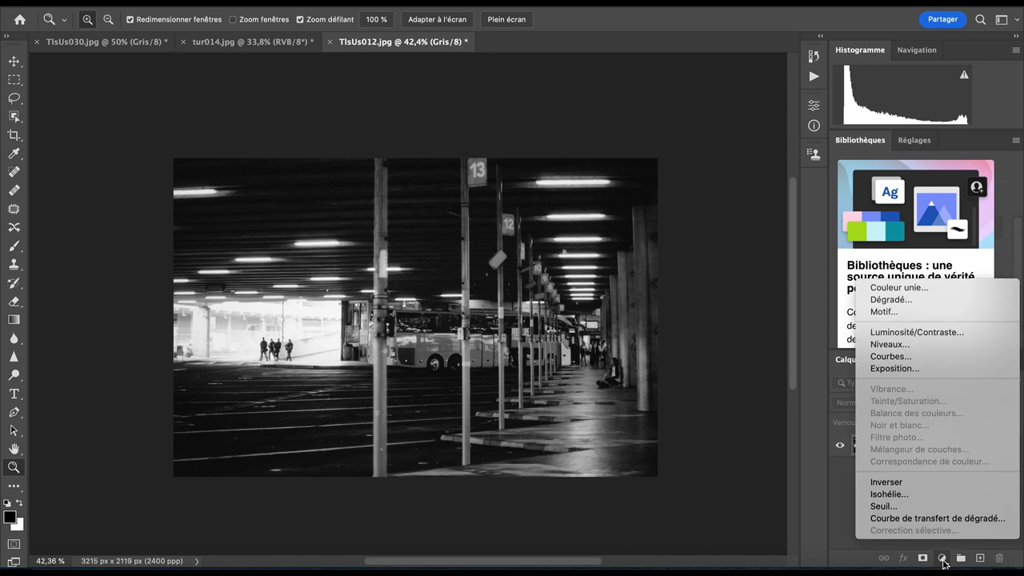
click(883, 344)
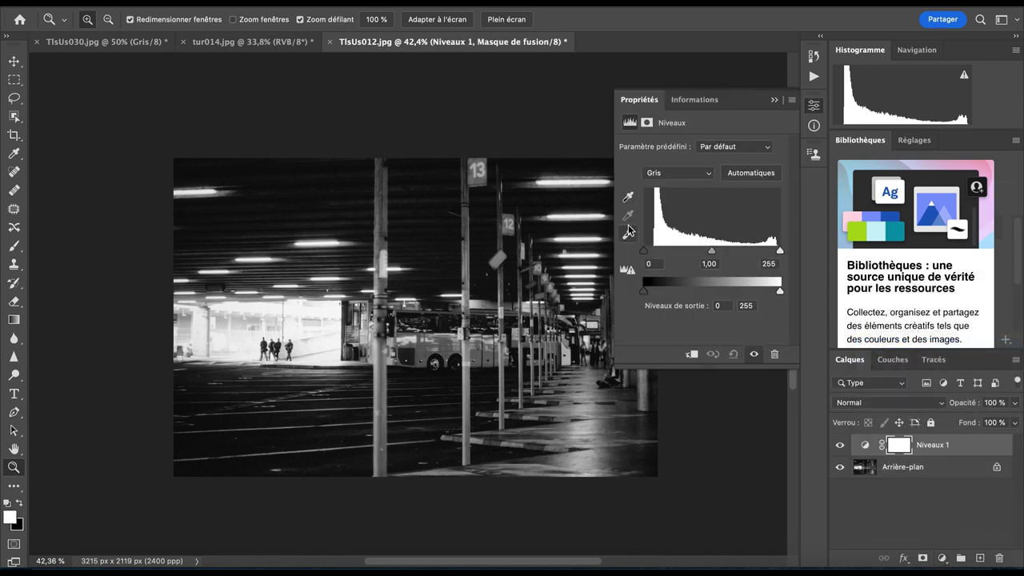
- Set the Levels black input point to 9 while Alt-previewing shadow clipping
click(644, 251)
key(alt)
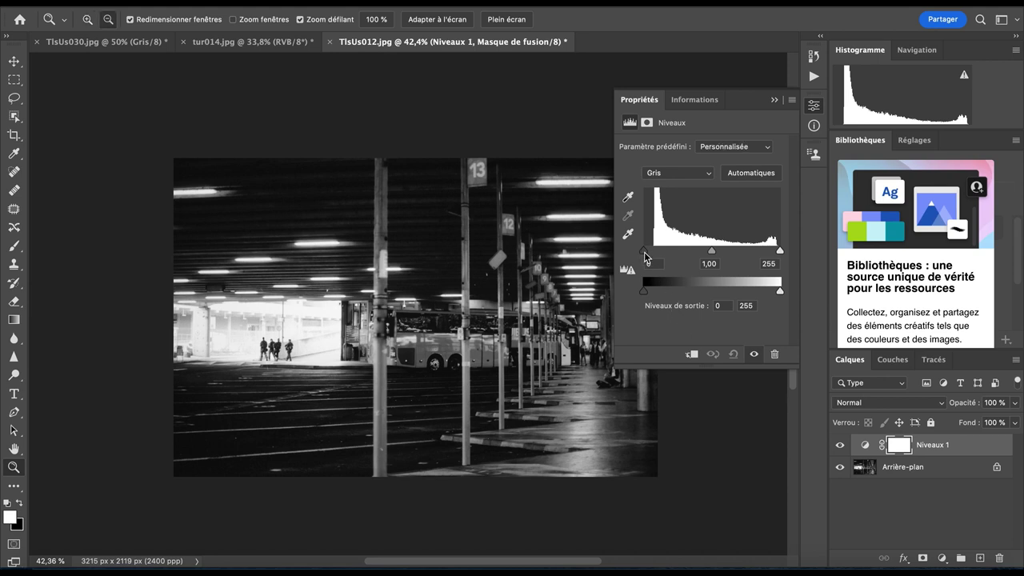
drag(644, 252, 645, 252)
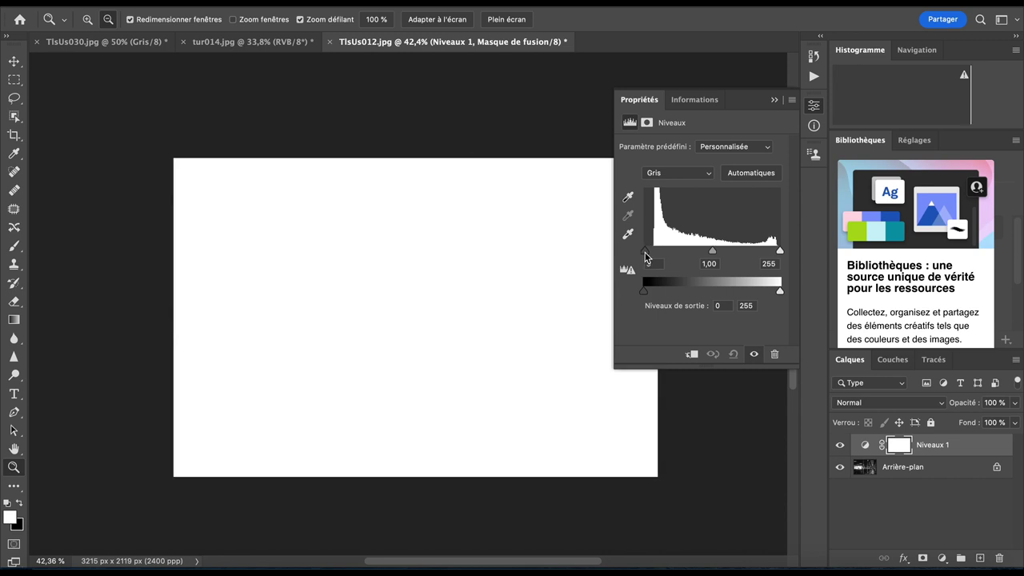
drag(645, 252, 668, 256)
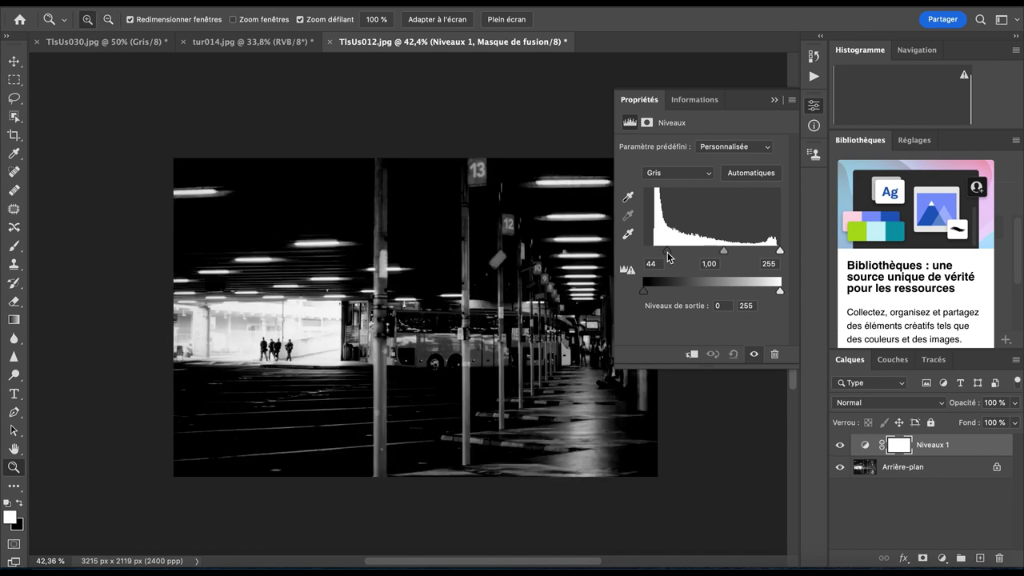
alt+click(668, 255)
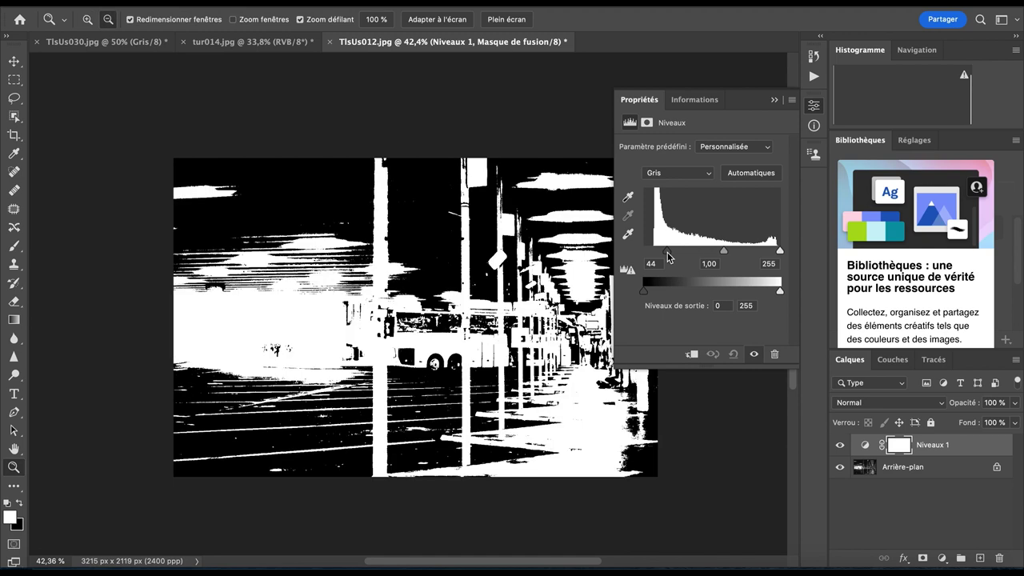
drag(668, 256, 649, 259)
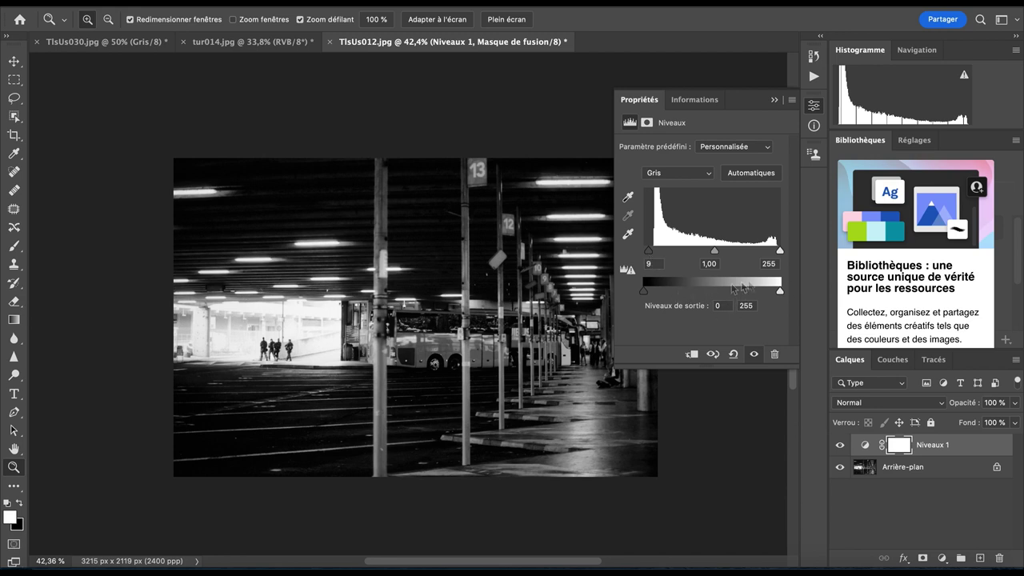
- Set the Niveaux 1 white input point to 252 while Alt-previewing highlight clipping
key(alt)
drag(781, 252, 776, 254)
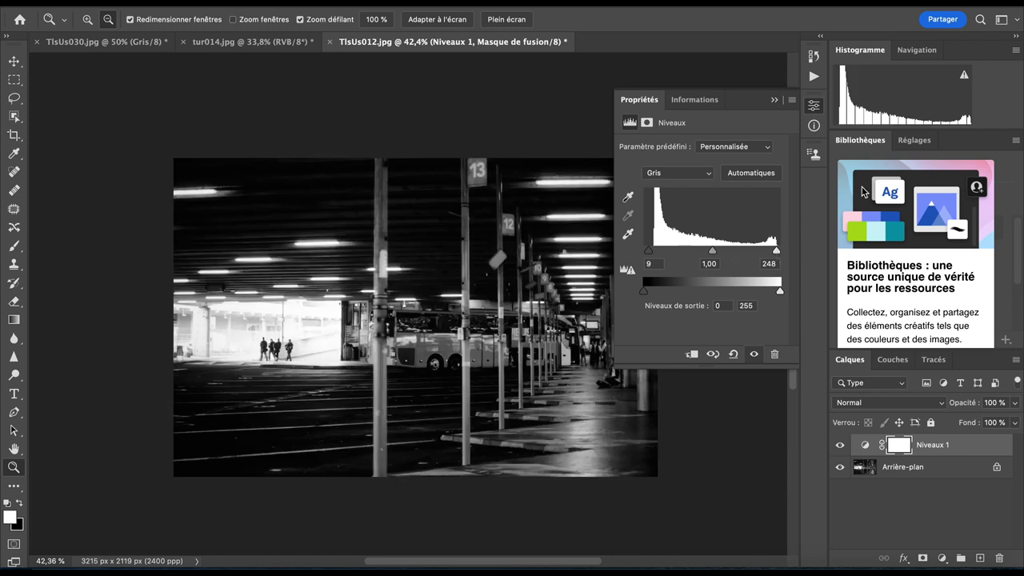
drag(776, 253, 779, 252)
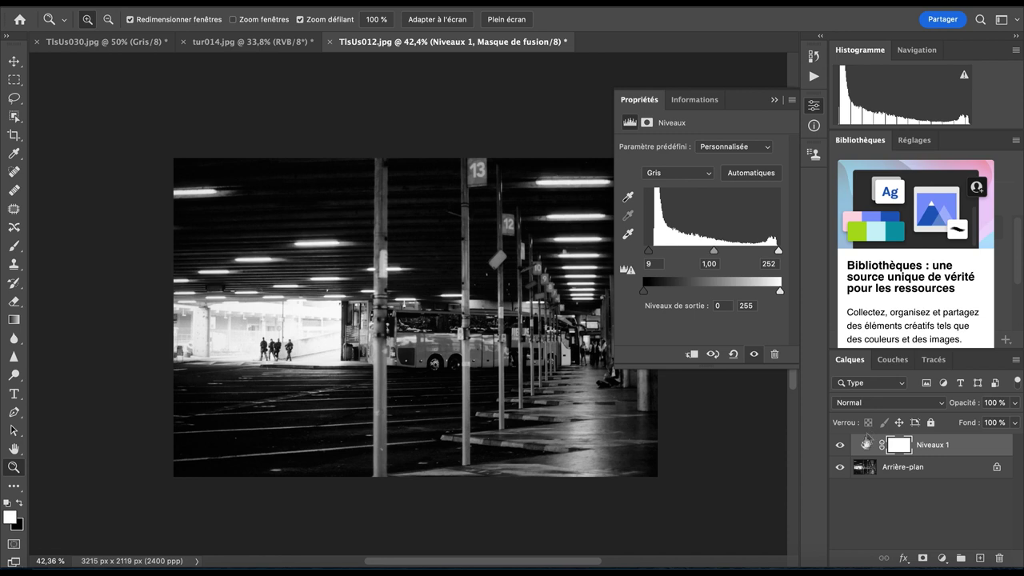
- Toggle the Niveaux 1 layer's visibility several times to compare before and after
click(839, 446)
click(840, 446)
click(840, 446)
click(840, 446)
click(840, 446)
click(841, 446)
click(840, 446)
click(840, 446)
- Switch to tur014.jpg, collapse Properties, and add a Niveaux adjustment layer
click(221, 45)
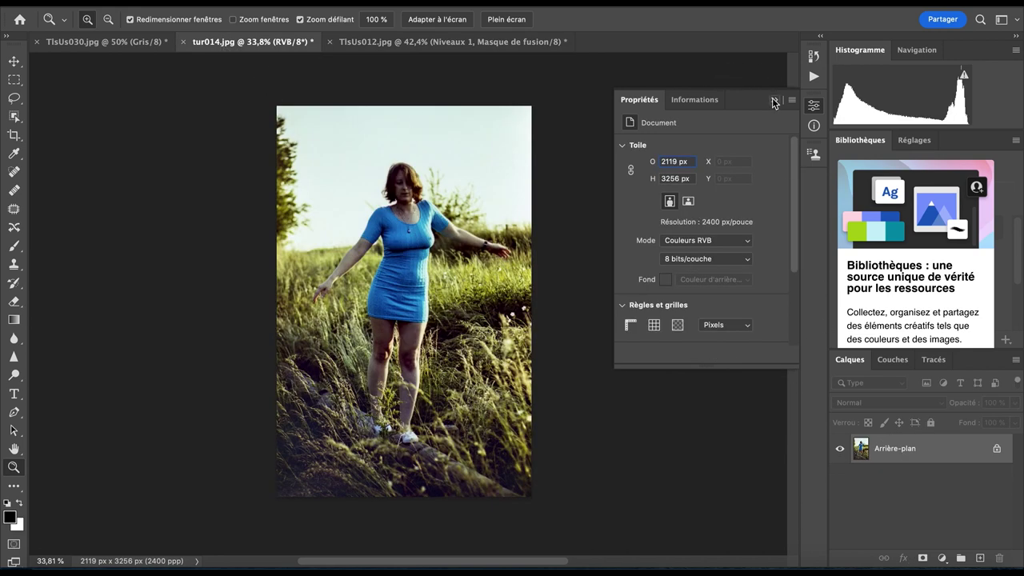
click(774, 100)
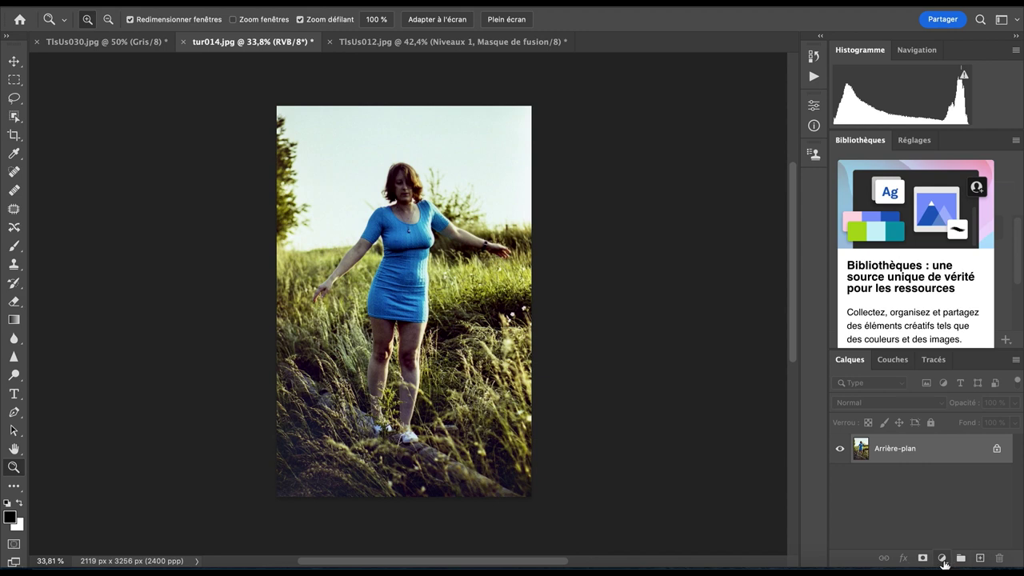
click(942, 558)
click(882, 345)
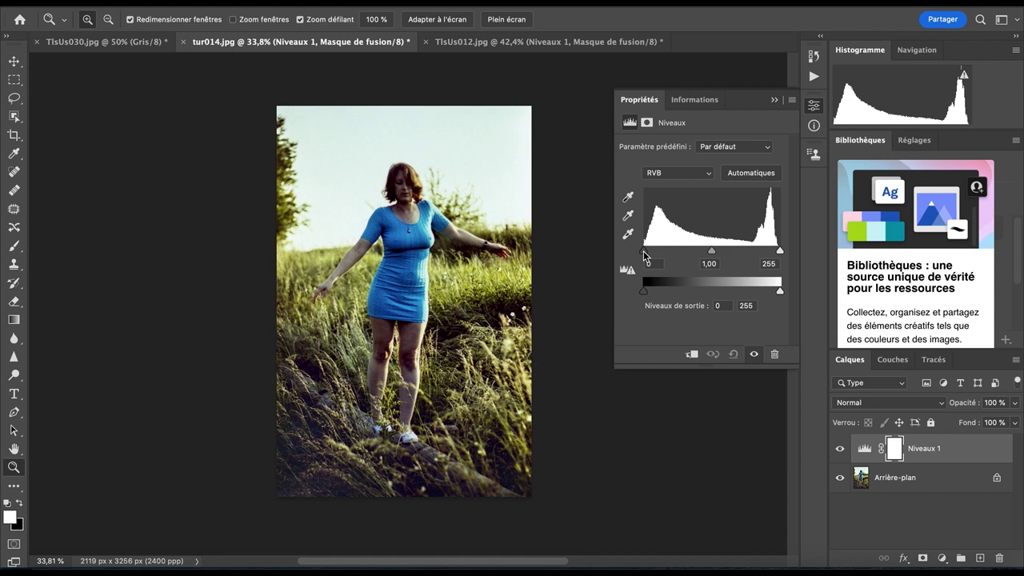
- Set the Levels white input to 252 and midtone gamma to 1,33, comparing before and after
alt+click(644, 255)
alt+drag(780, 254, 779, 256)
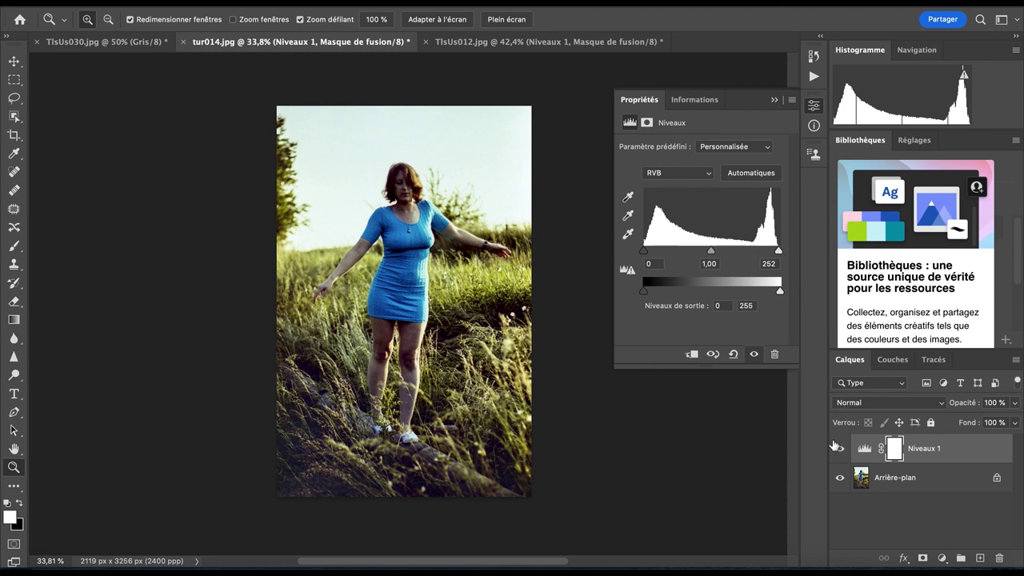
click(839, 450)
click(839, 452)
drag(710, 253, 696, 252)
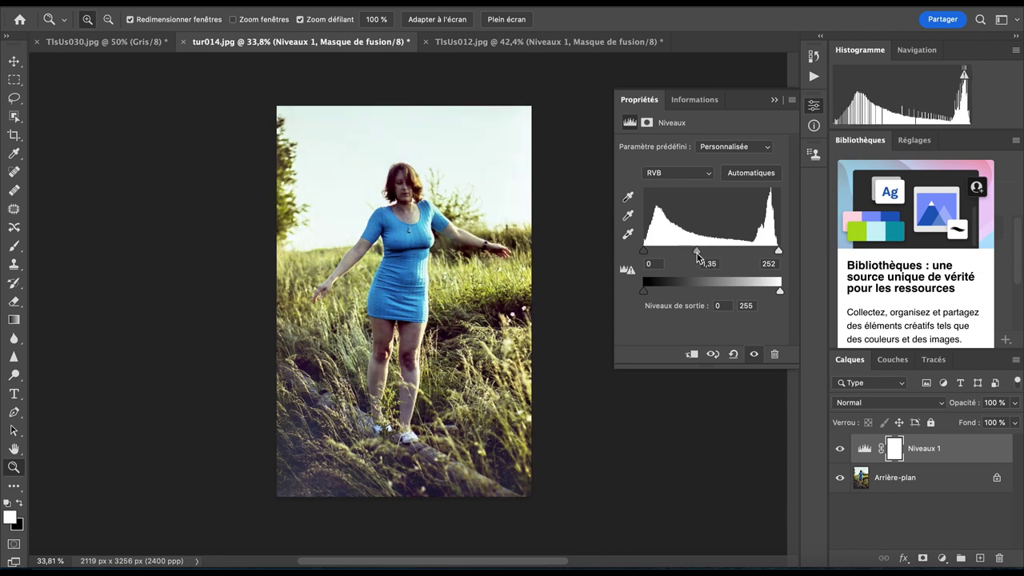
drag(697, 253, 734, 253)
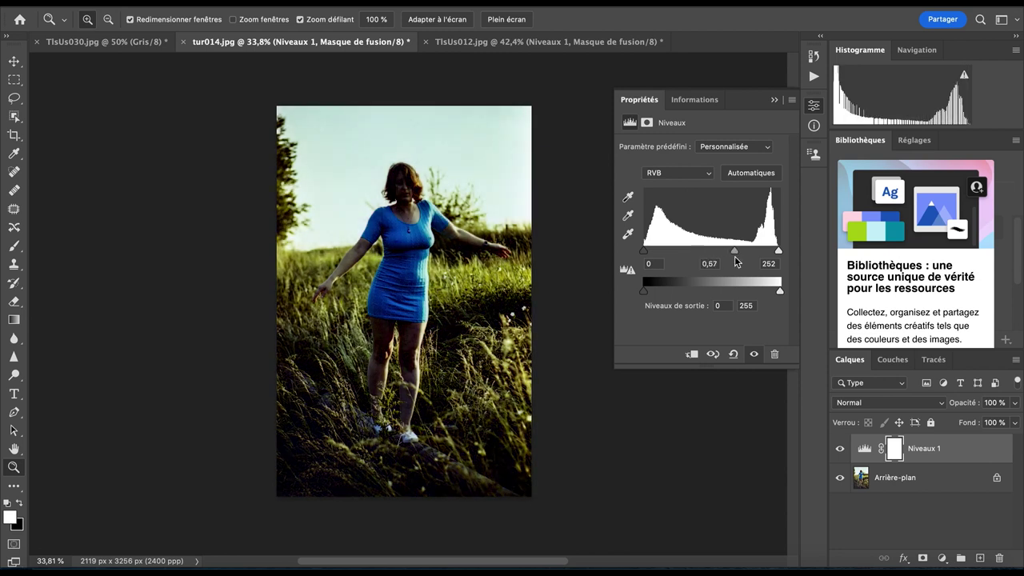
drag(735, 261, 698, 261)
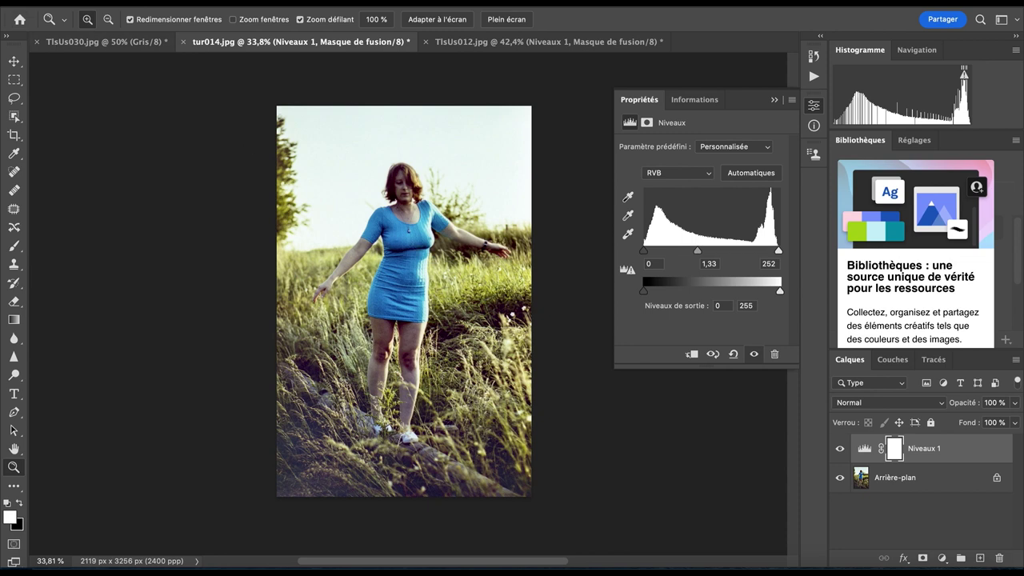
- Switch to TlsUs030.jpg, collapse Properties, and add a Niveaux adjustment layer
click(68, 46)
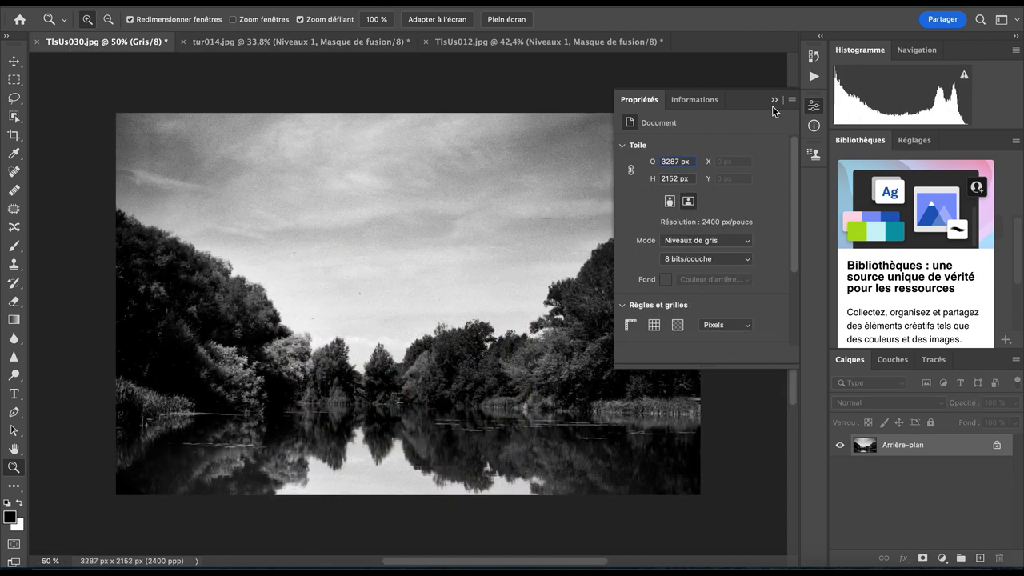
click(774, 100)
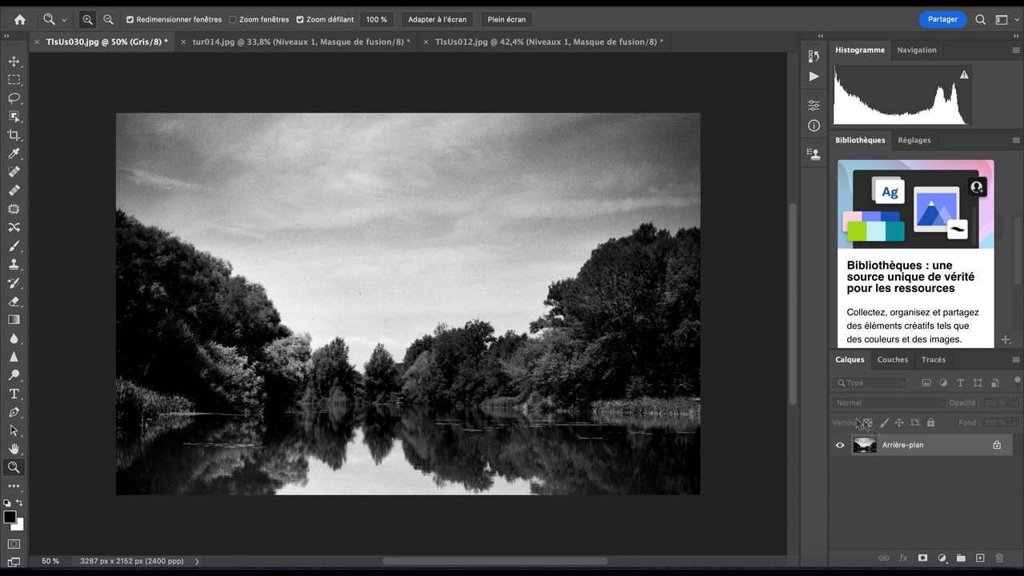
click(941, 557)
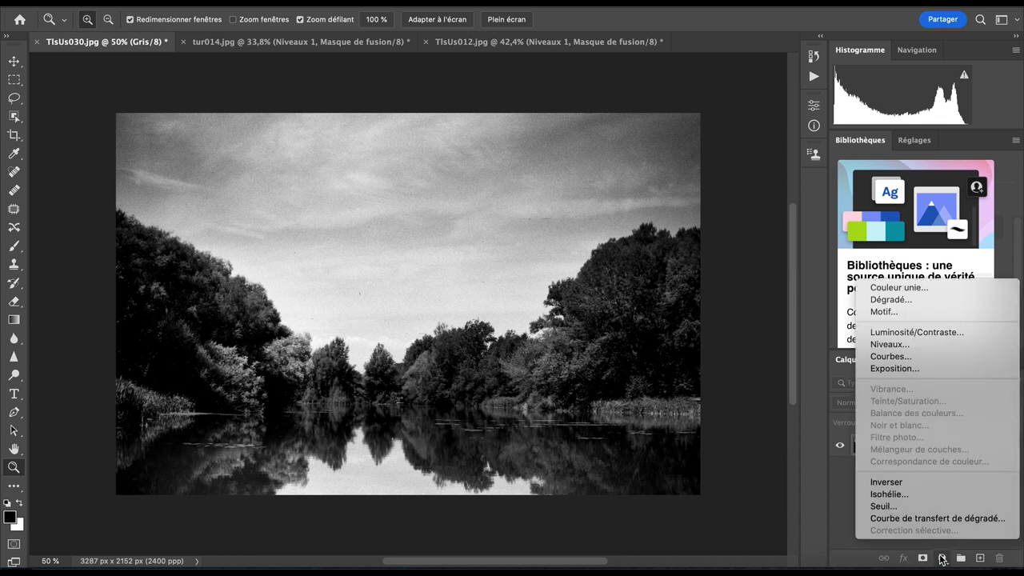
click(892, 344)
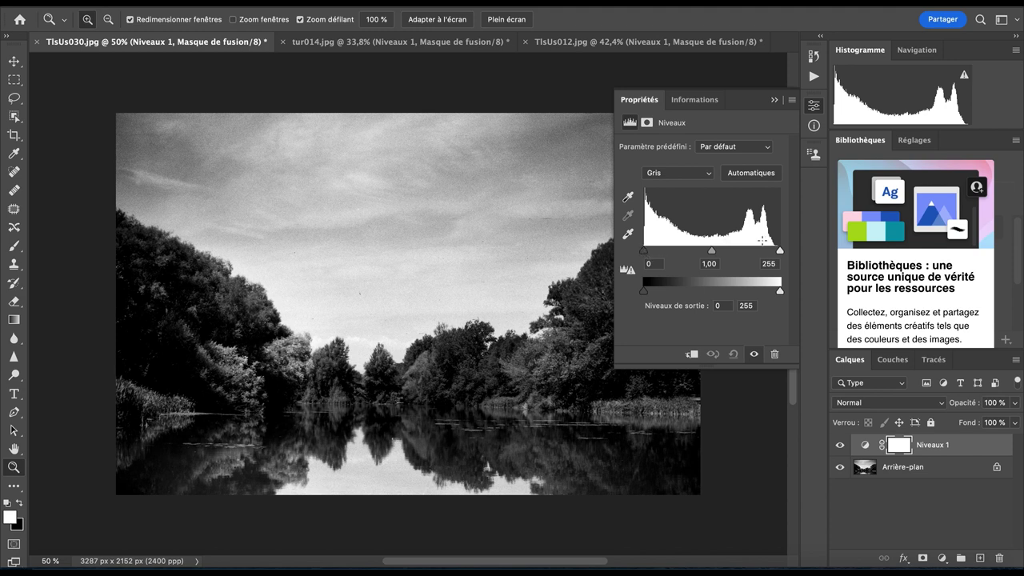
- Brighten the lake photo's midtones to gamma 1,50, then leave the Levels layer hidden
drag(779, 253, 780, 254)
click(840, 445)
click(840, 446)
drag(712, 255, 691, 258)
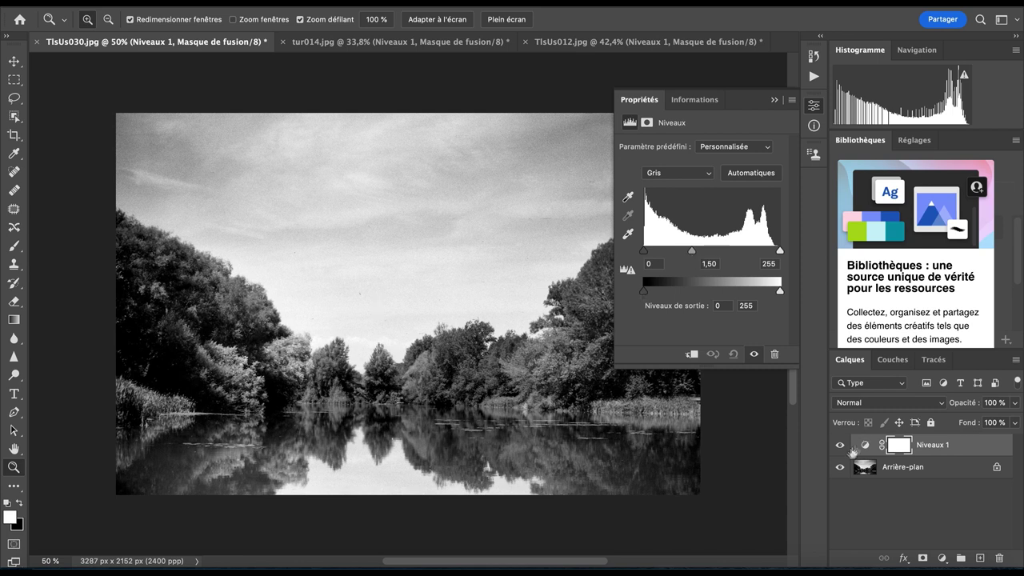
click(840, 446)
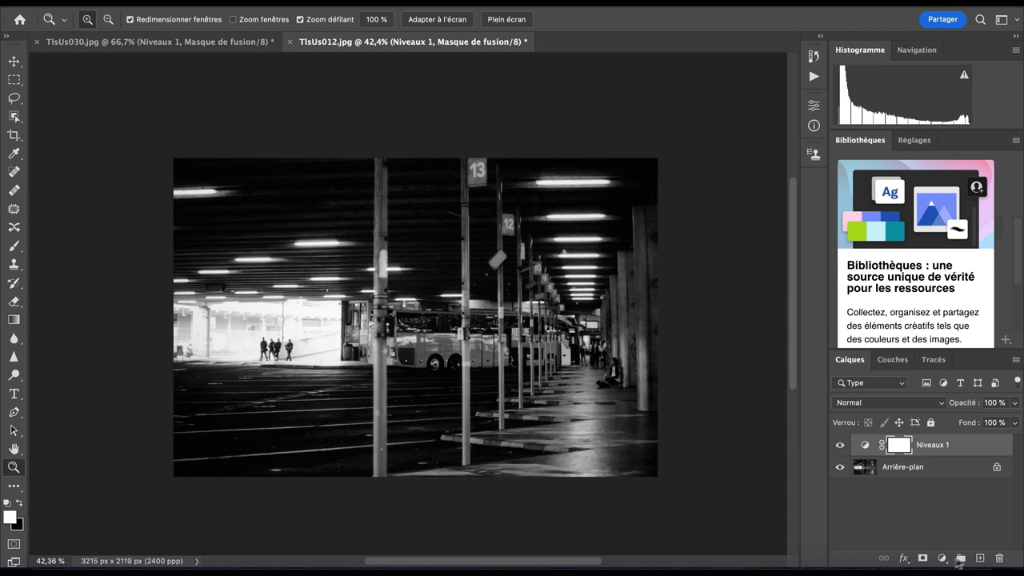
- Add Levels layer Niveaux 2 to TlsUs012, setting gamma 0,32 and white input 250
click(944, 562)
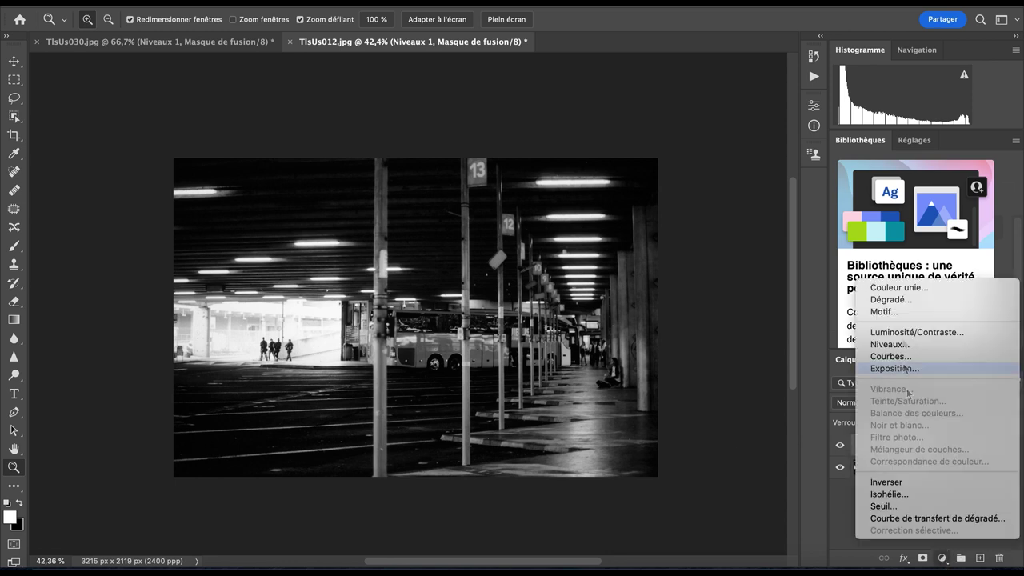
click(897, 345)
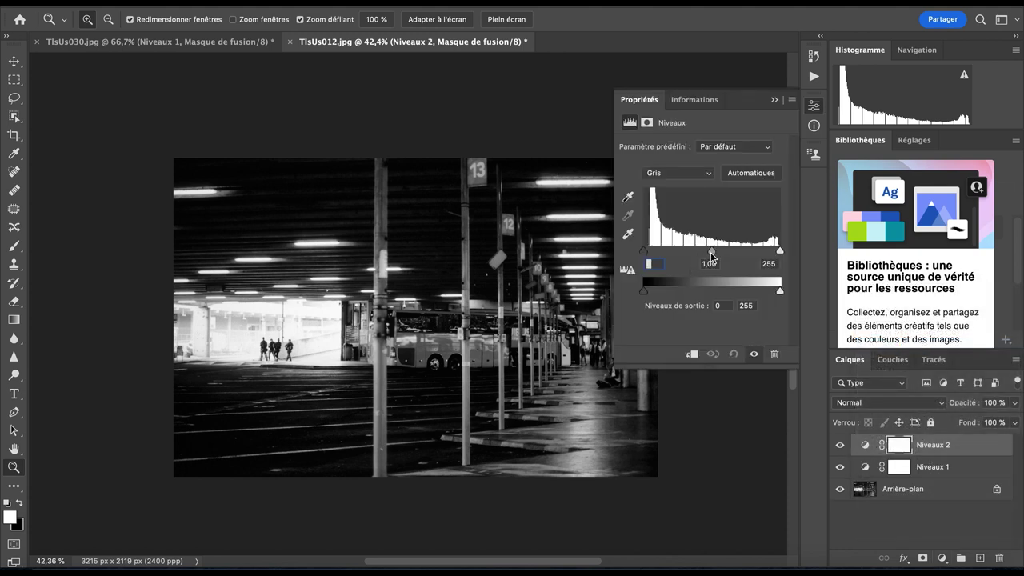
drag(710, 251, 779, 257)
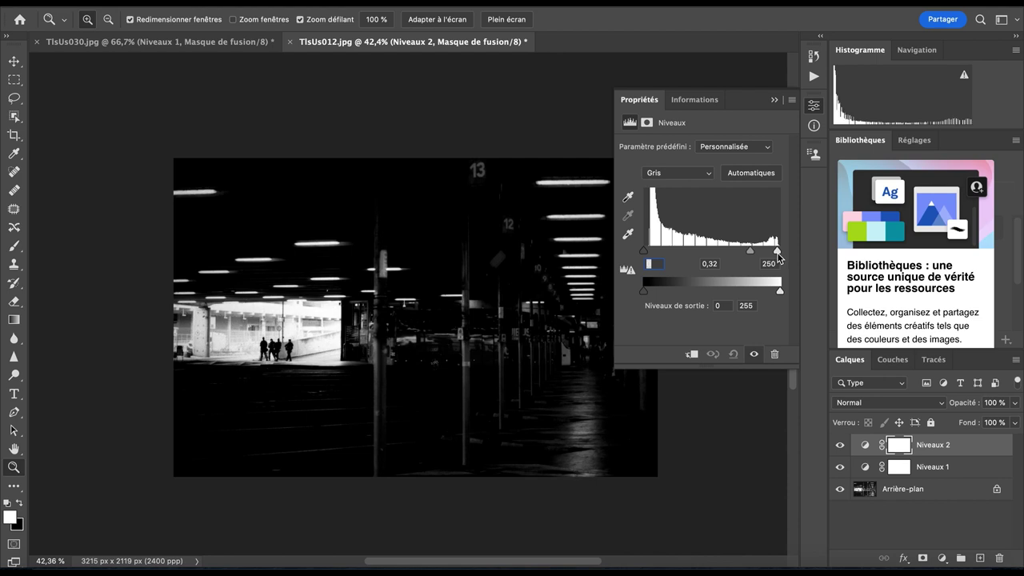
click(773, 101)
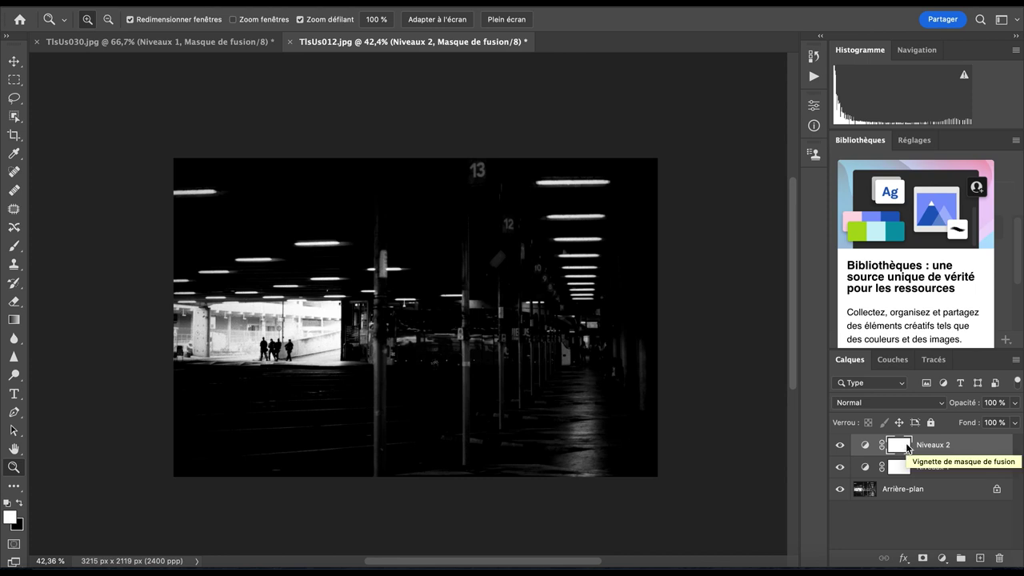
- Invert the Niveaux 2 mask and paint the darkening onto the bright back wall with a smaller brush
key(super+i)
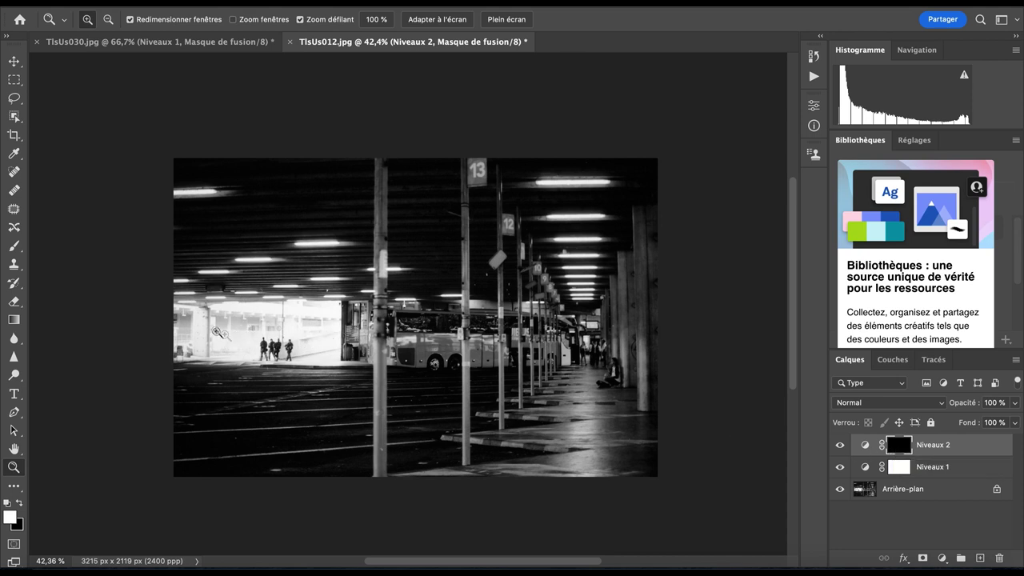
click(14, 246)
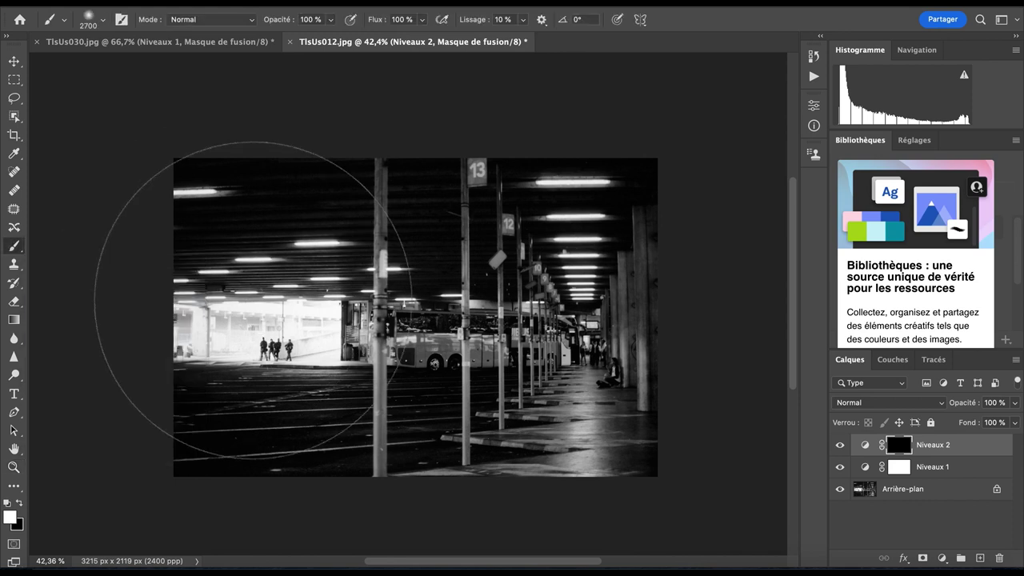
key(bracketleft)
key(bracketleft)
key(bracketleft)
key(bracketleft)
key(bracketleft)
key(bracketleft)
key(bracketleft)
key(bracketleft)
key(bracketleft)
key(bracketleft)
key(bracketleft)
key(bracketleft)
key(bracketleft)
key(bracketleft)
key(bracketleft)
key(bracketleft)
key(bracketleft)
key(bracketleft)
key(bracketleft)
key(bracketleft)
key(bracketleft)
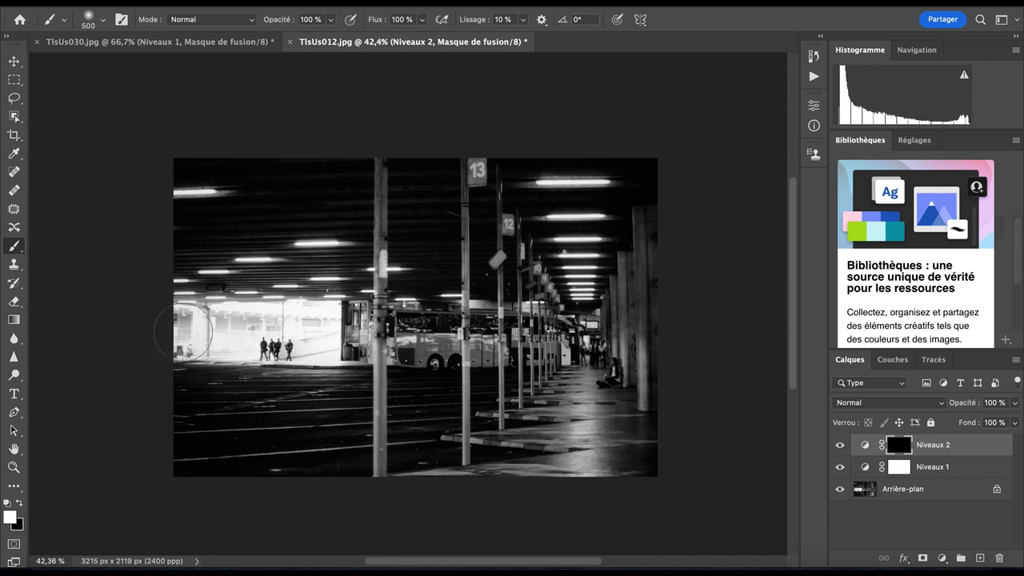
mouse_move(207, 334)
mouse_down()
mouse_move(195, 331)
mouse_move(315, 328)
mouse_move(269, 346)
mouse_up()
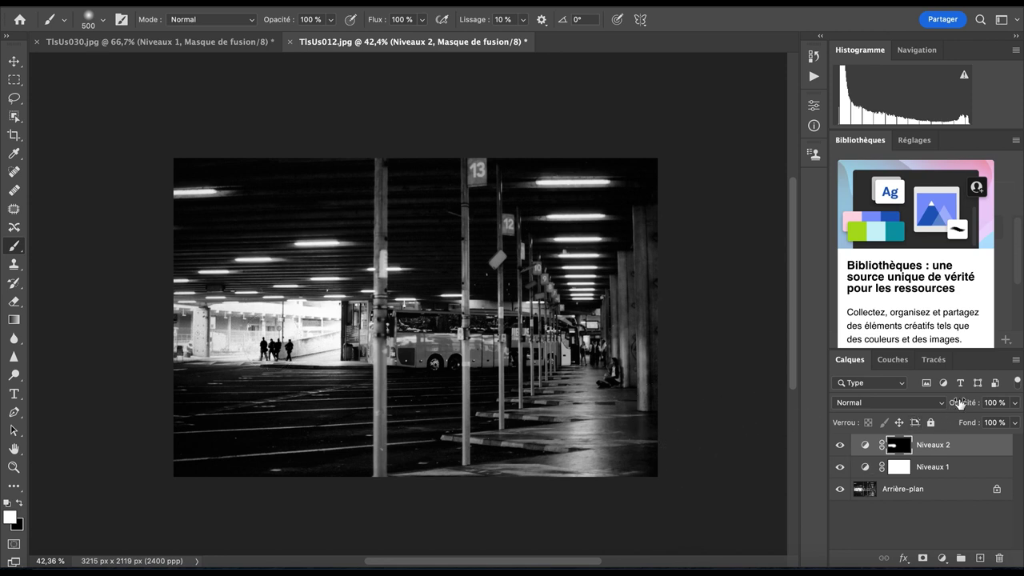
- Lower Niveaux 2 opacity to 75 % and toggle its visibility to compare
drag(959, 402, 941, 407)
click(839, 447)
click(840, 448)
click(840, 447)
click(840, 447)
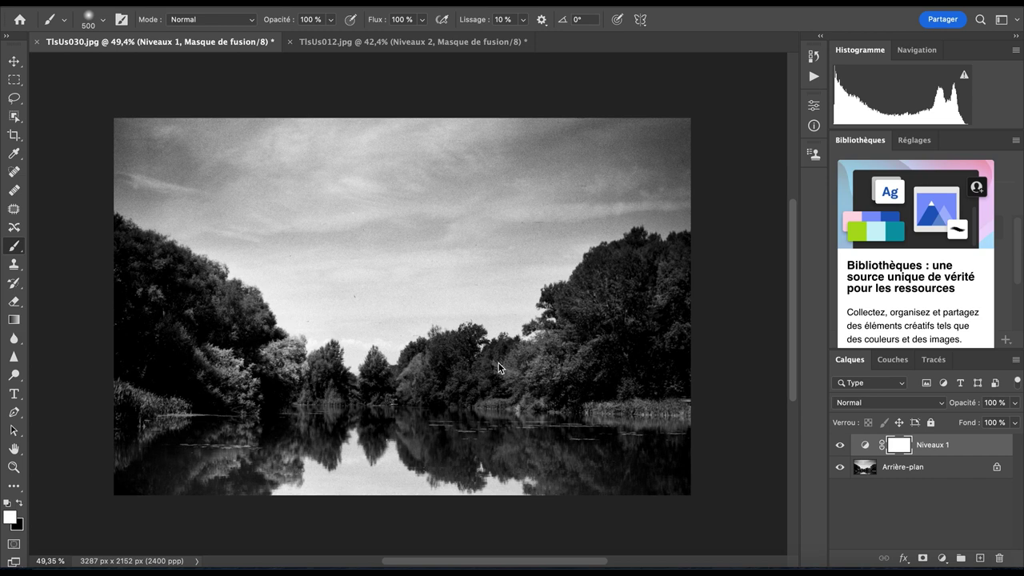
- Add Levels layer Niveaux 2 to TlsUs030 with gamma 1,93 and output black at 29
click(941, 558)
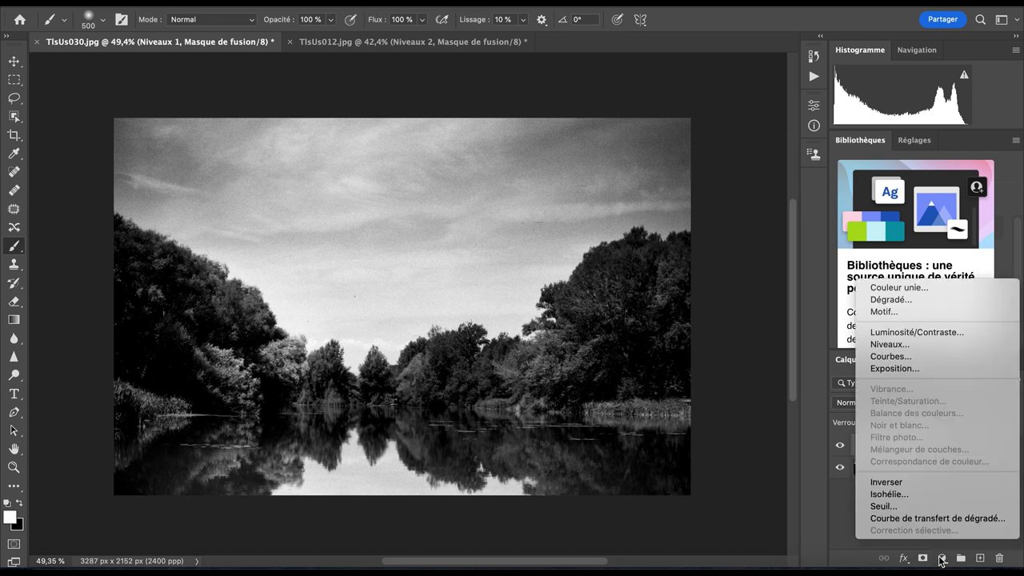
click(908, 345)
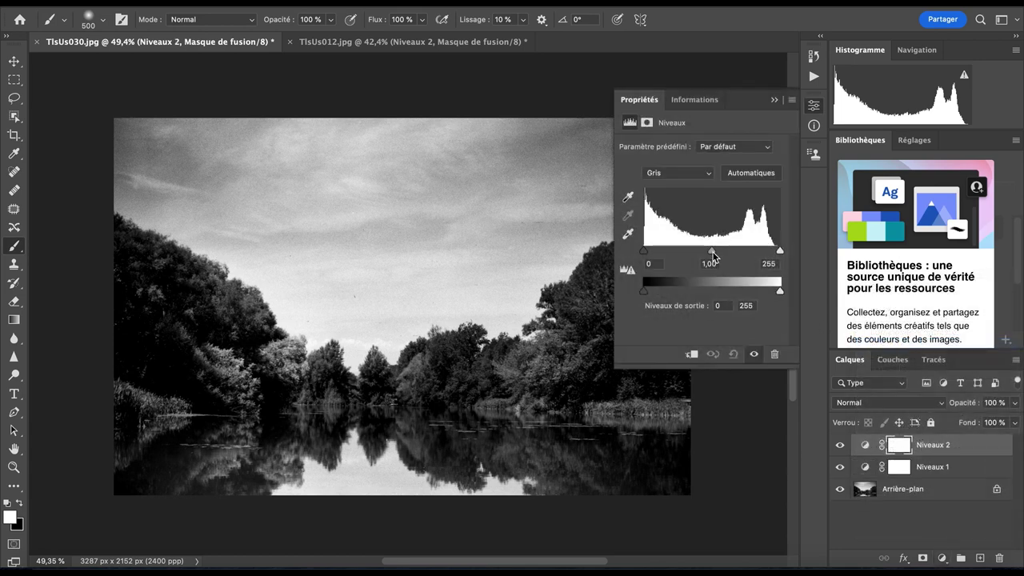
drag(714, 256, 680, 262)
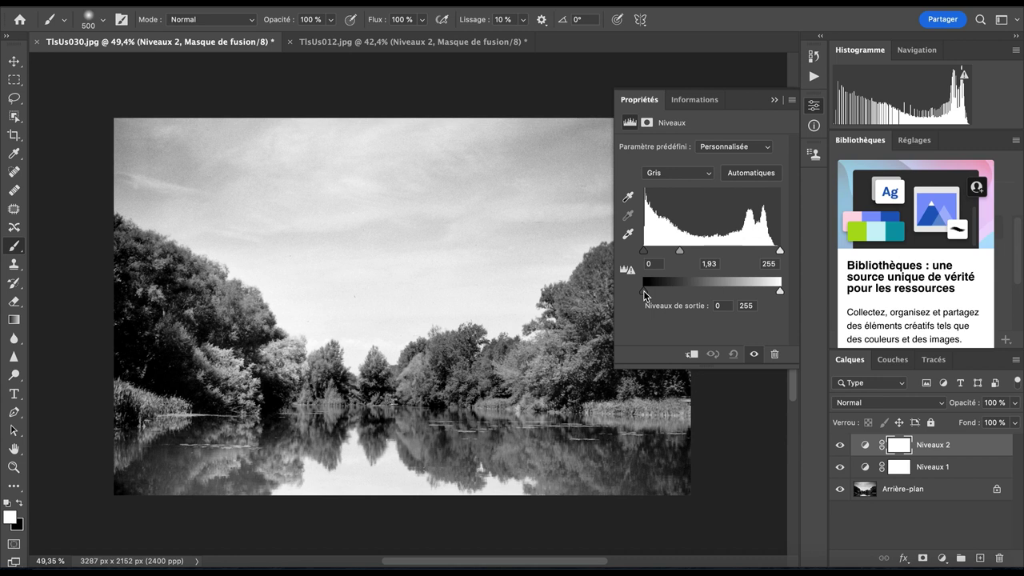
mouse_move(644, 291)
mouse_down()
mouse_move(660, 292)
mouse_move(643, 294)
mouse_up()
- Invert the Niveaux 2 mask and paint the brightening onto the right and left tree lines
click(774, 99)
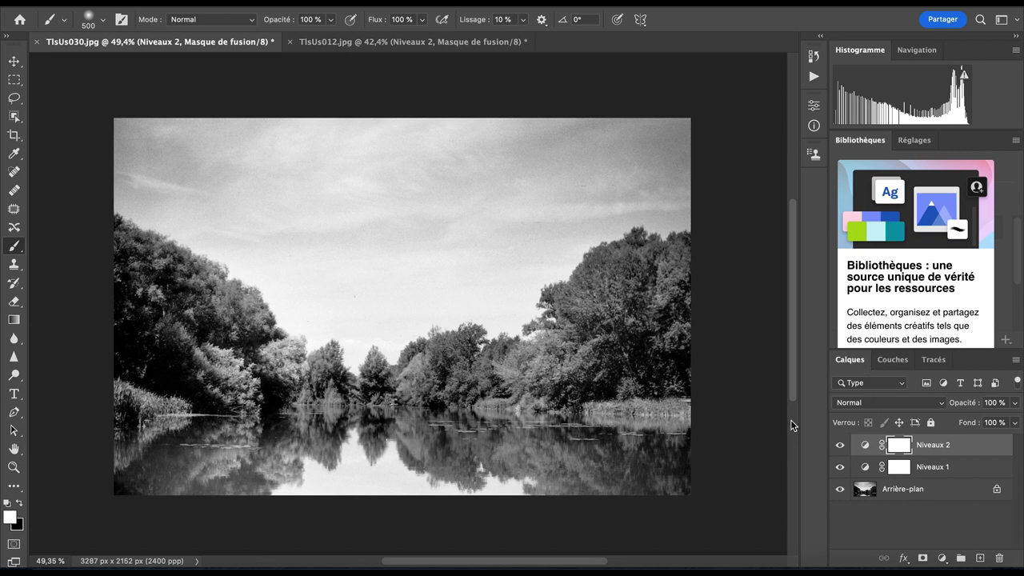
key(ctrl+i)
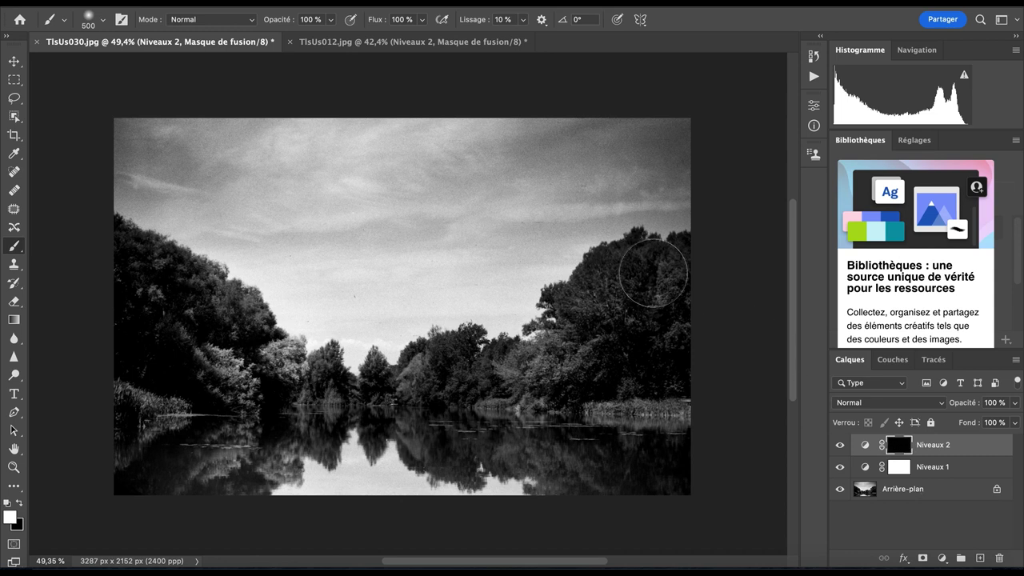
mouse_move(679, 275)
mouse_down()
mouse_move(564, 345)
mouse_move(370, 390)
mouse_move(299, 381)
mouse_move(264, 360)
mouse_move(236, 320)
mouse_move(186, 309)
mouse_move(125, 264)
mouse_move(151, 363)
mouse_move(387, 395)
mouse_move(697, 373)
mouse_move(686, 288)
mouse_up()
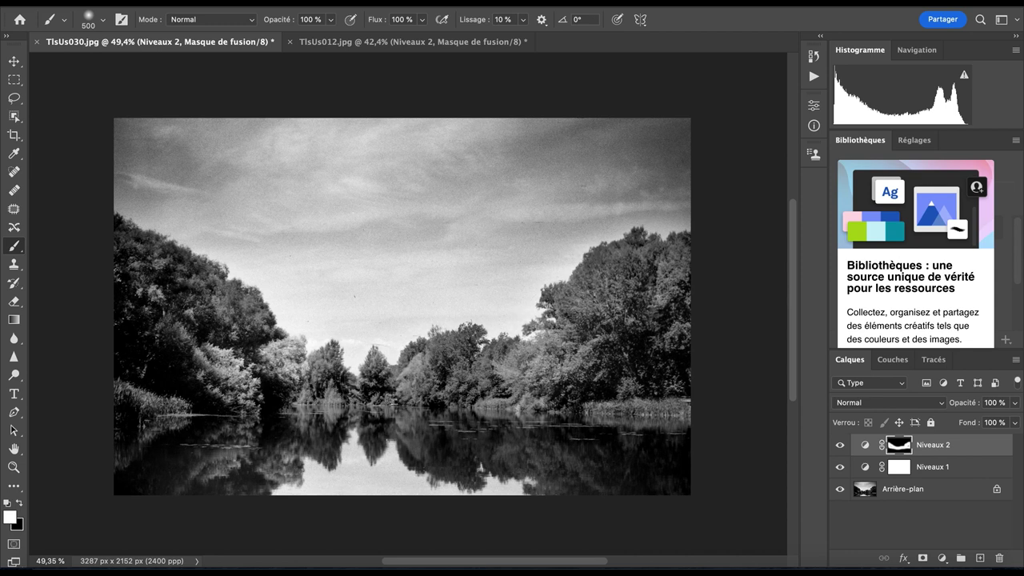
mouse_move(224, 292)
mouse_down()
mouse_move(152, 276)
mouse_move(103, 240)
mouse_move(182, 280)
mouse_up()
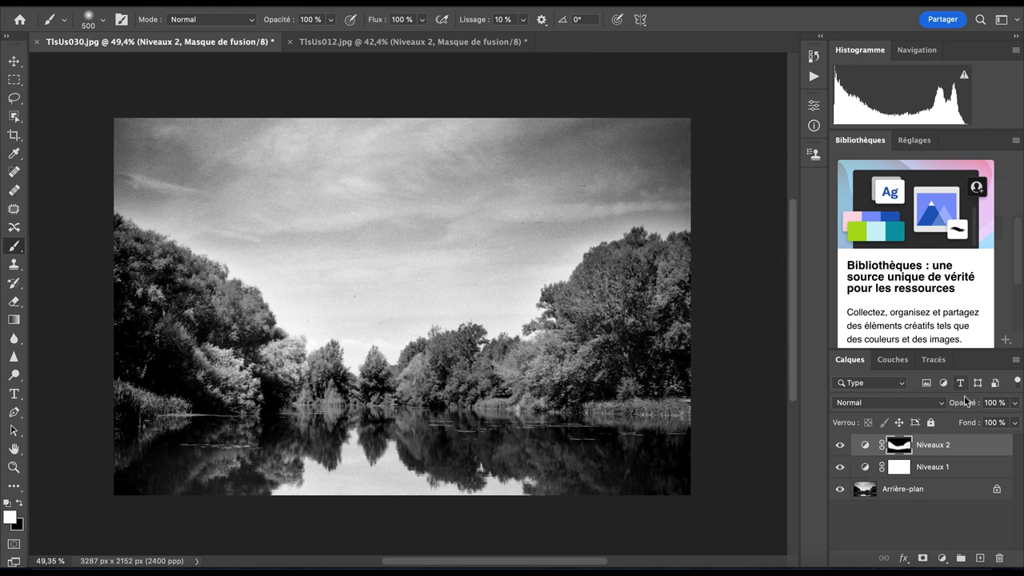
- Set Niveaux 2 opacity to 55 % and toggle it off and on to compare
drag(962, 409, 929, 402)
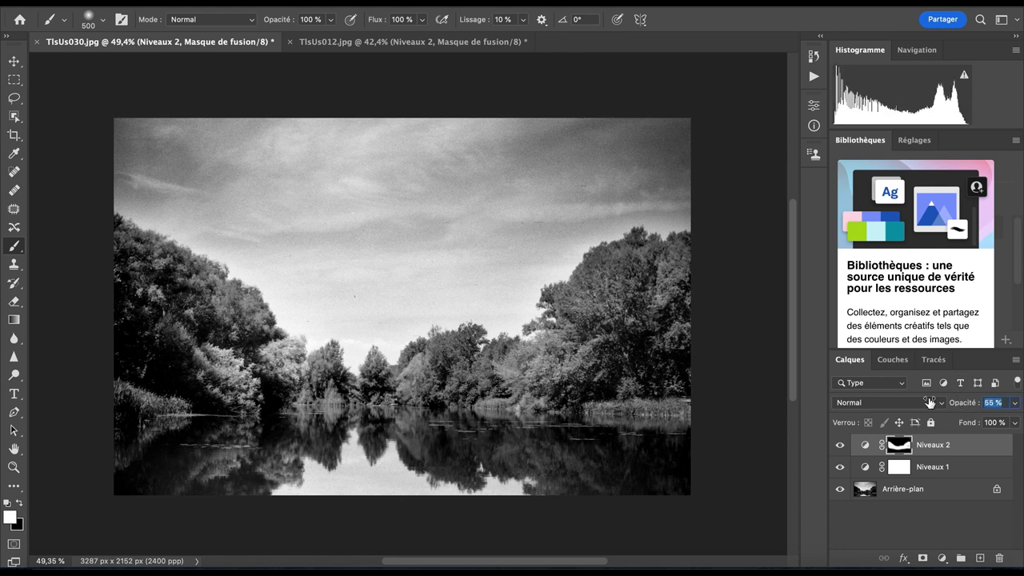
click(840, 446)
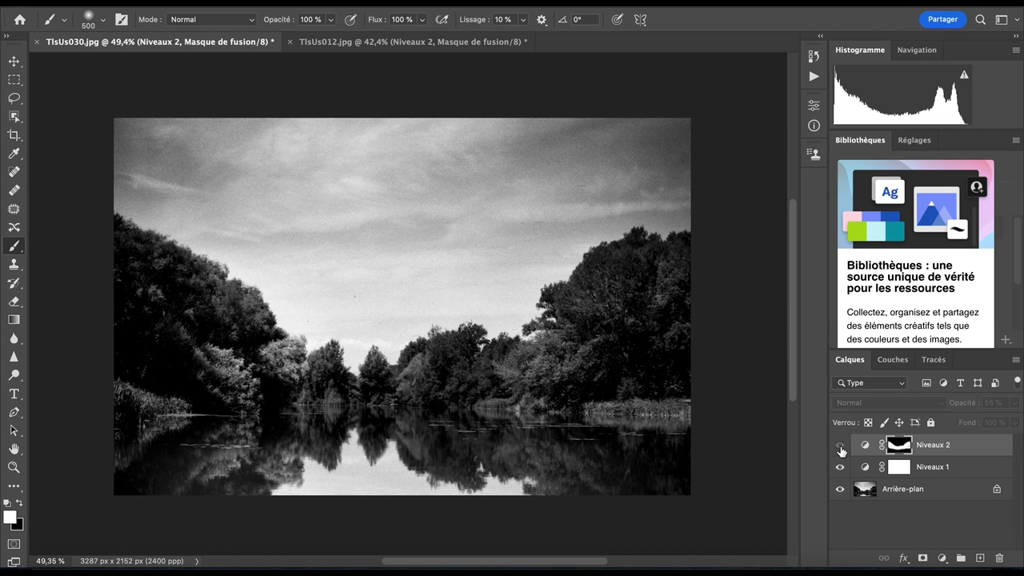
click(839, 445)
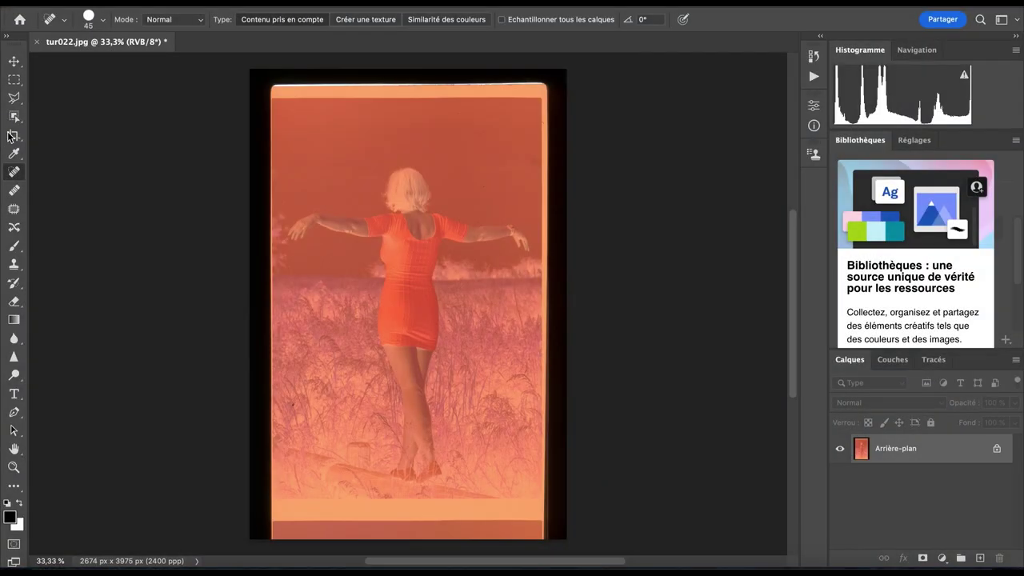
- Crop tur022 past its top and right film borders, then invert it to a positive
click(13, 135)
mouse_move(408, 69)
mouse_down()
mouse_move(406, 90)
mouse_move(405, 78)
mouse_up()
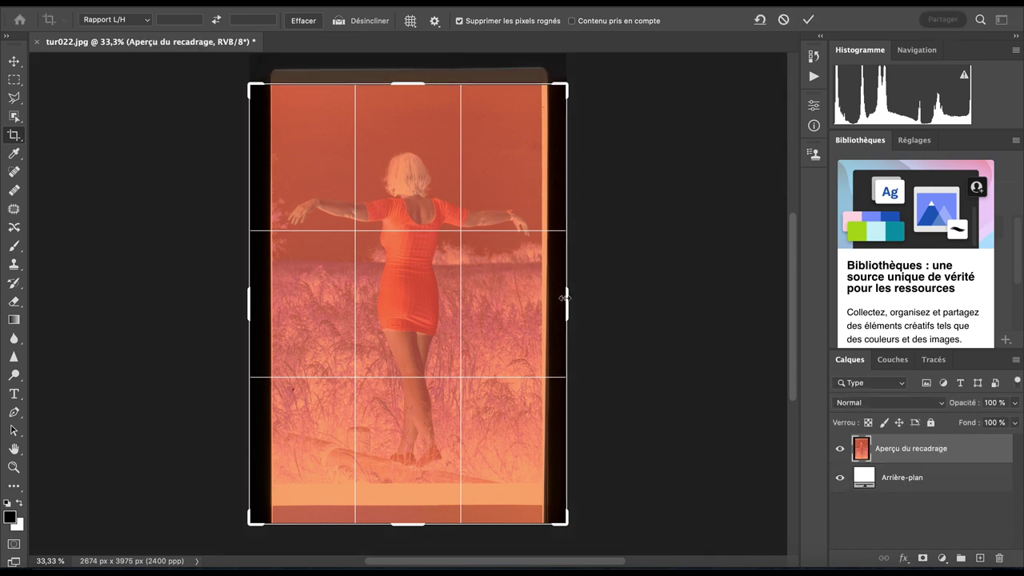
drag(564, 298, 552, 297)
key(Return)
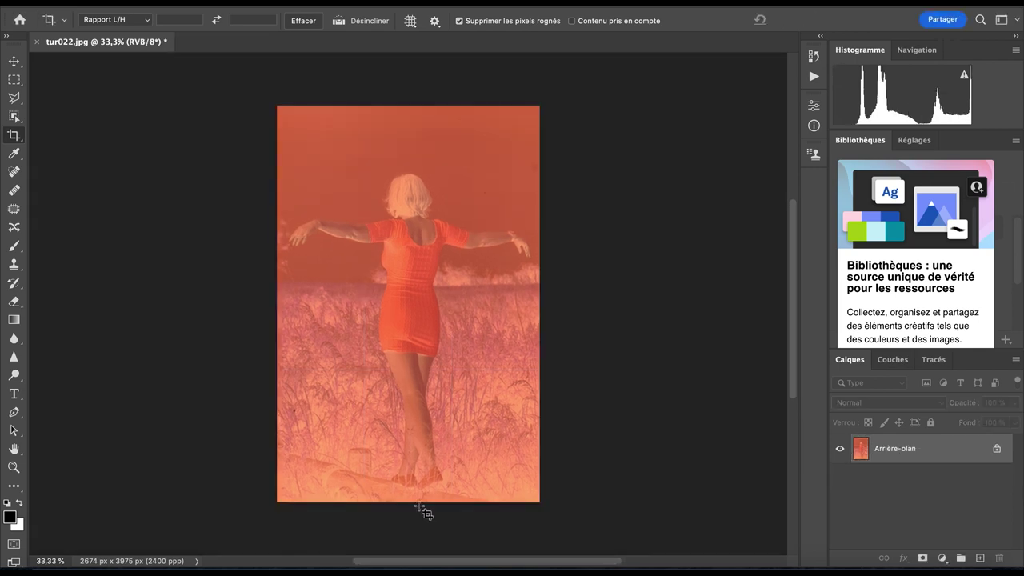
key(ctrl+i)
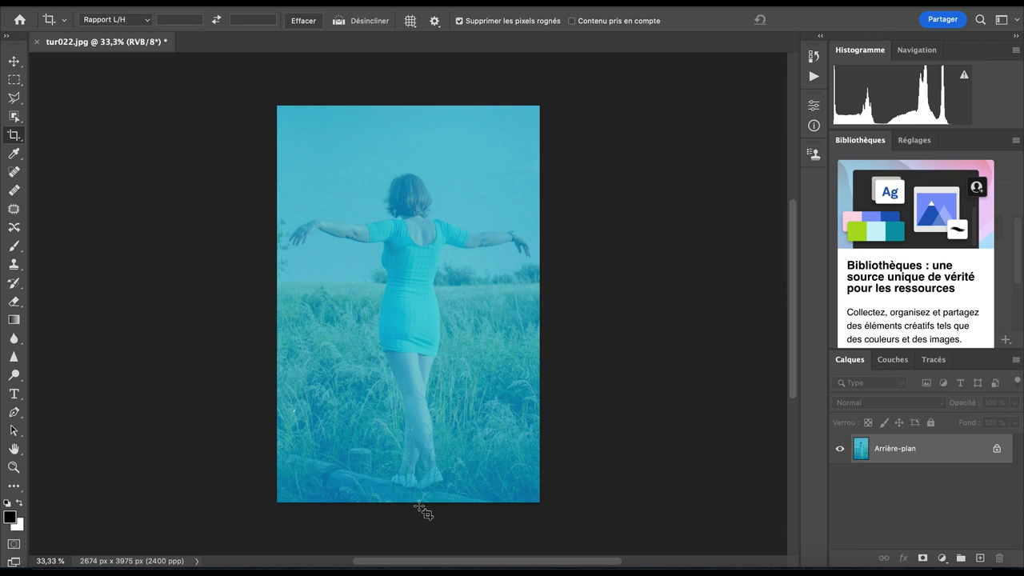
- Try a Color Balance layer shifting Cyan/Red toward red, then delete it
click(942, 559)
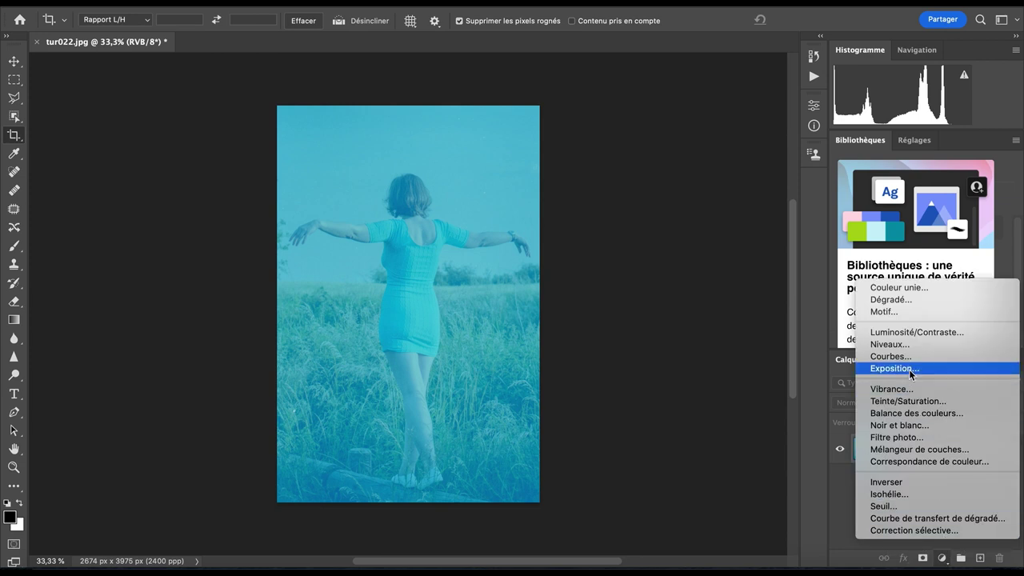
click(888, 413)
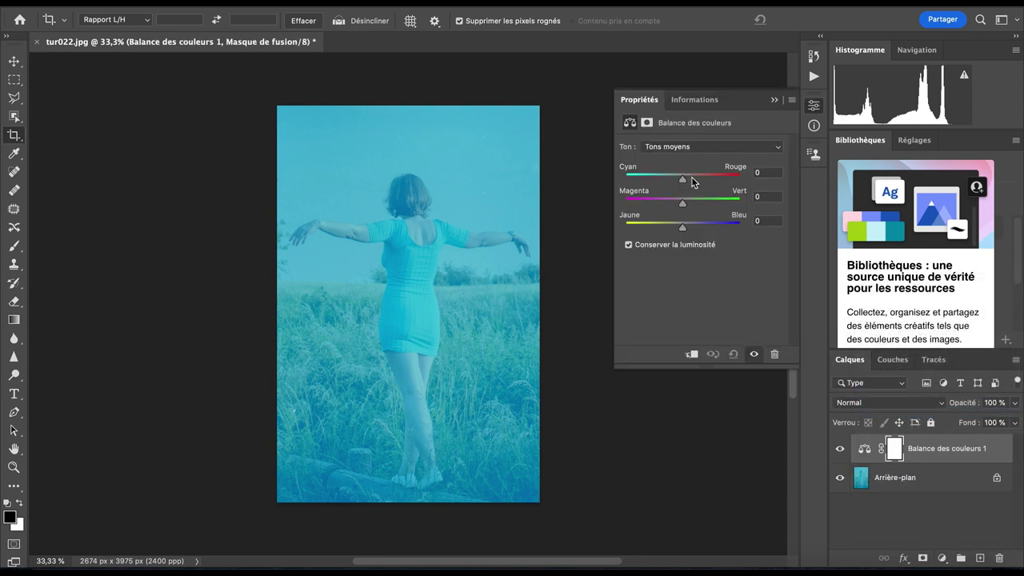
drag(682, 179, 728, 180)
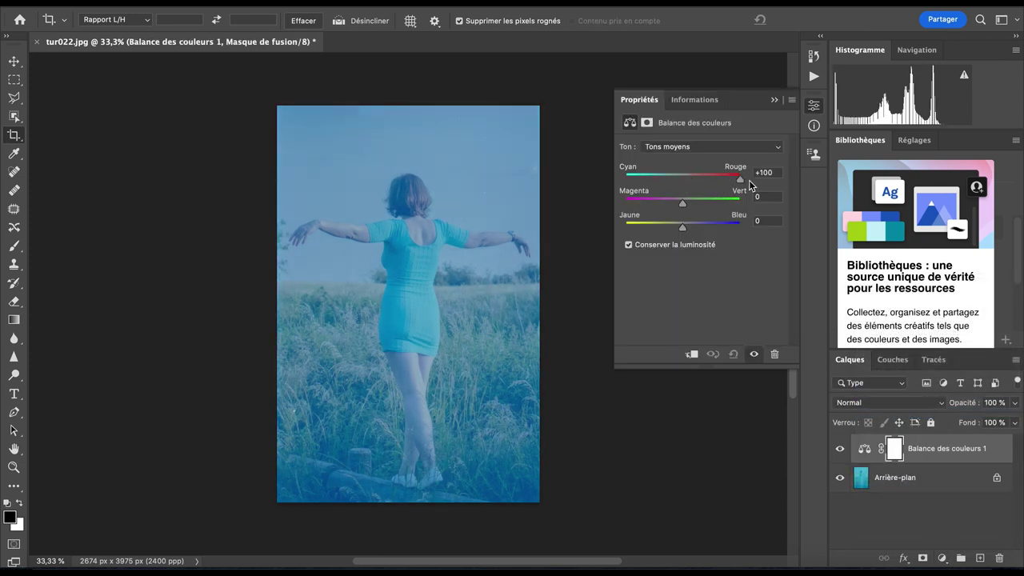
click(774, 354)
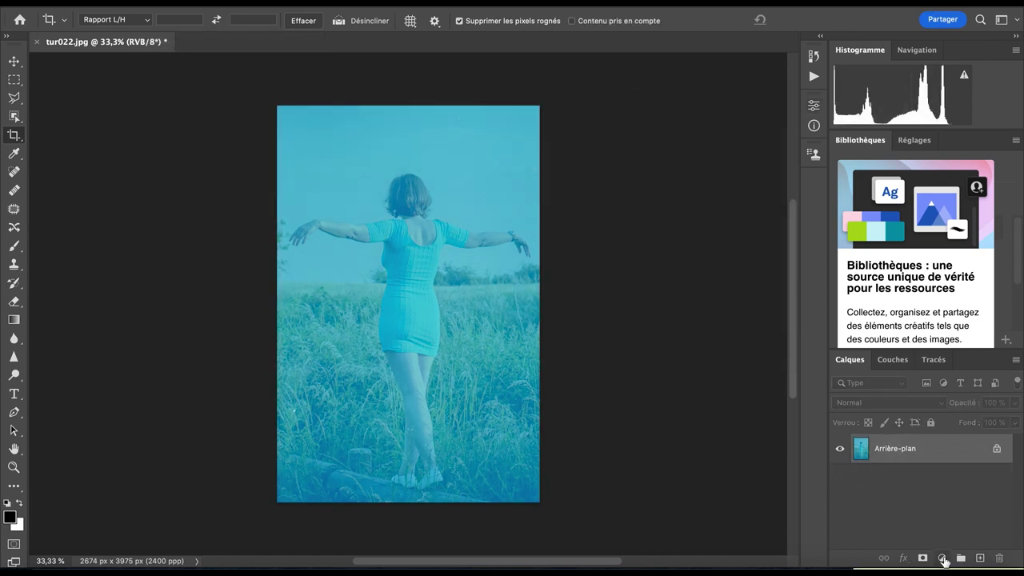
click(941, 557)
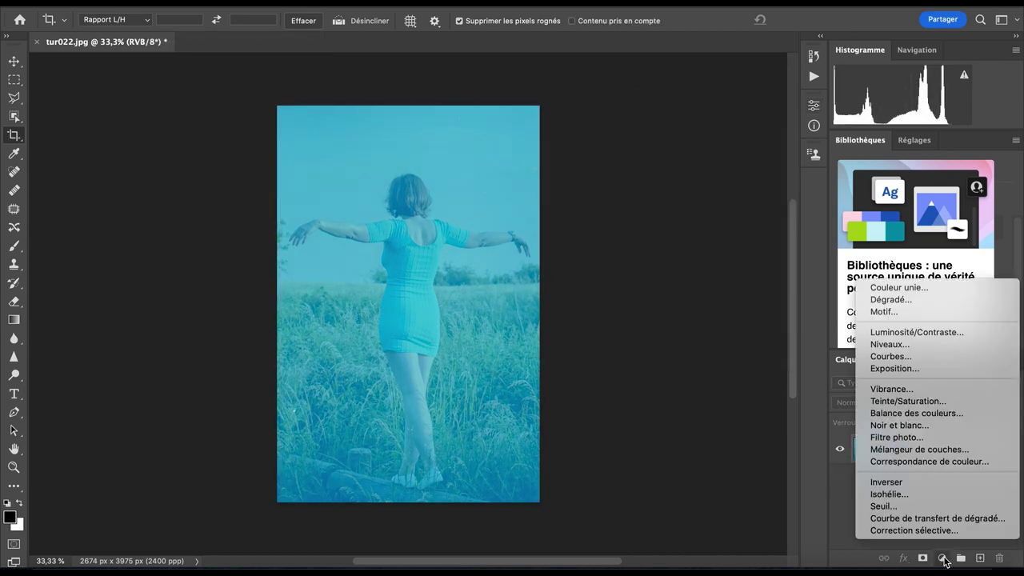
- Add a Levels layer and lower the Red channel's white input to 101
click(910, 347)
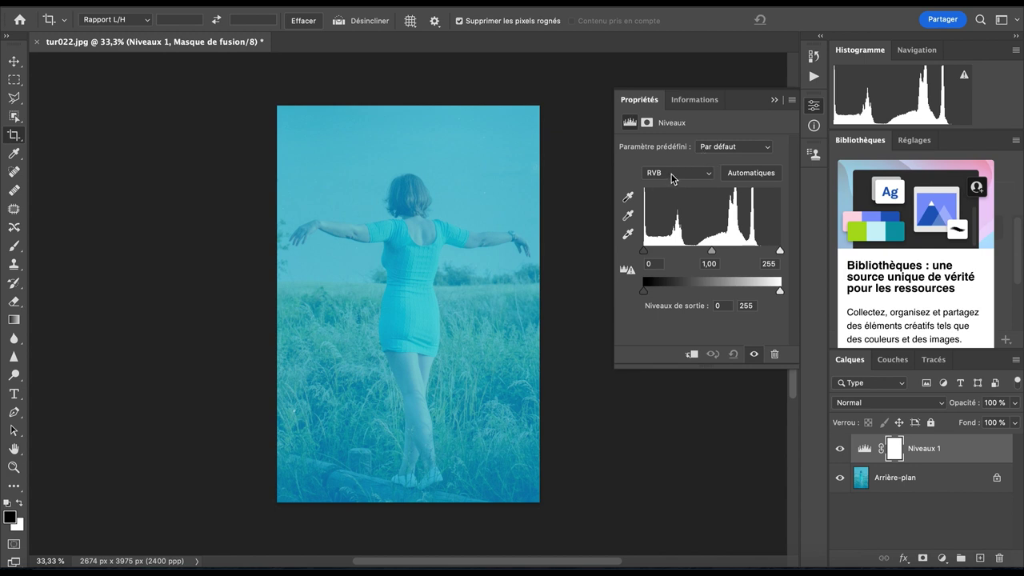
click(672, 178)
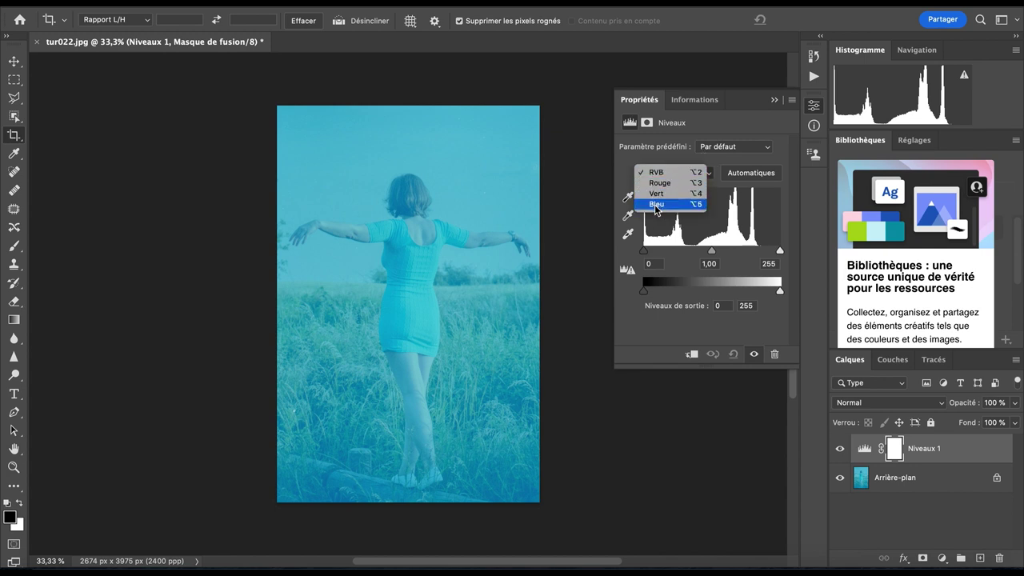
click(665, 184)
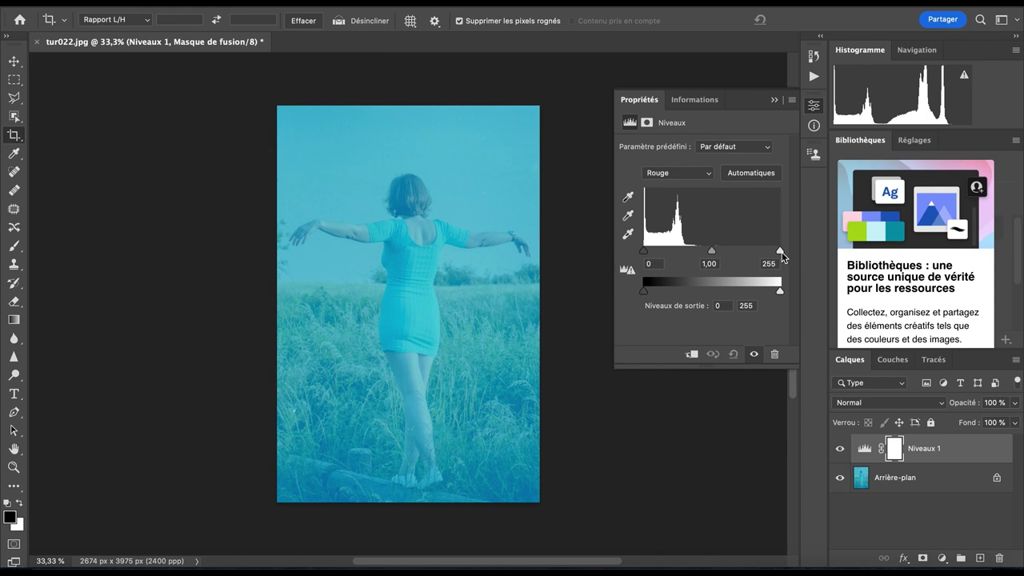
drag(782, 256, 698, 268)
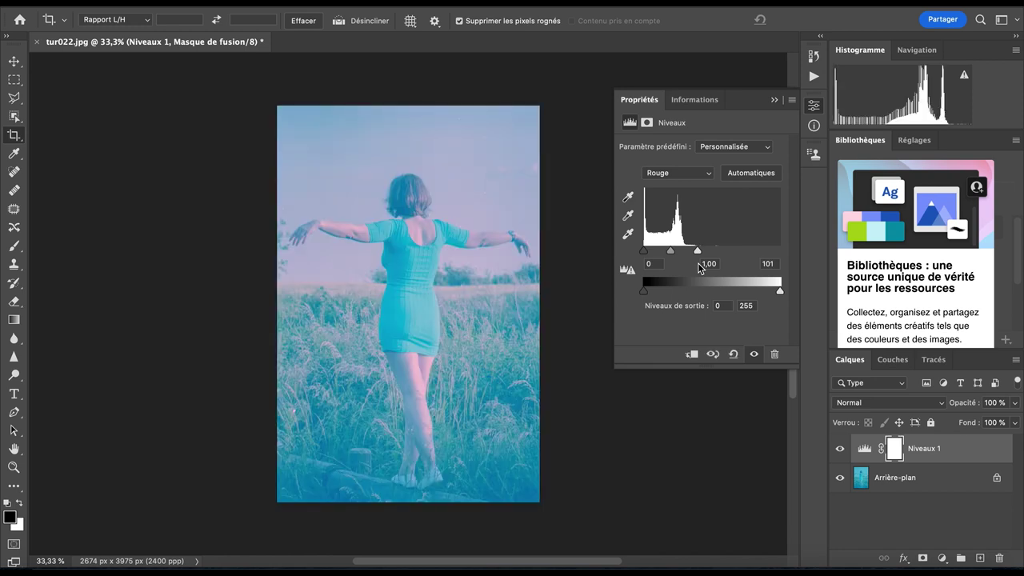
- Set the Green channel input levels to 93 and 194
click(663, 172)
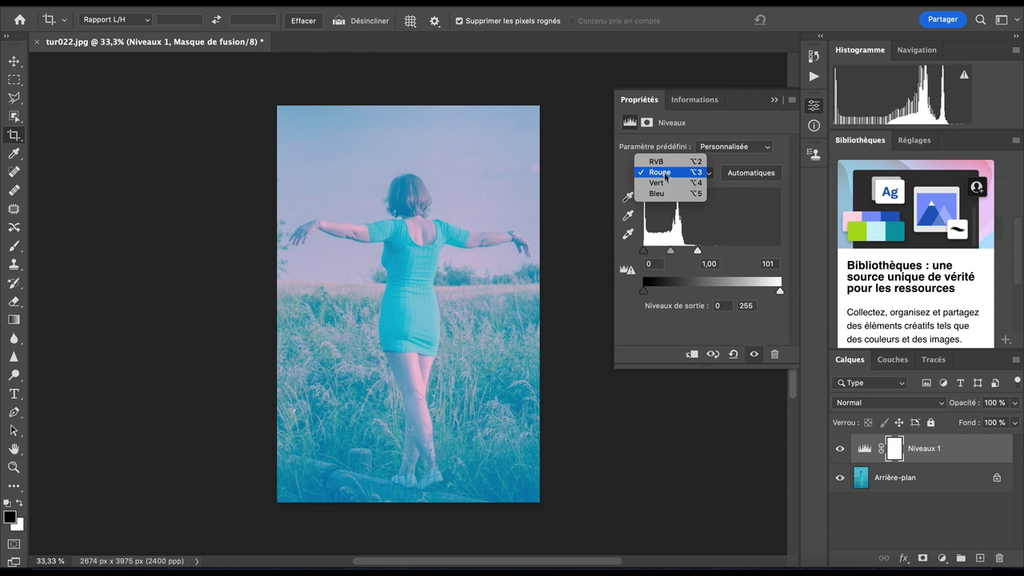
click(657, 182)
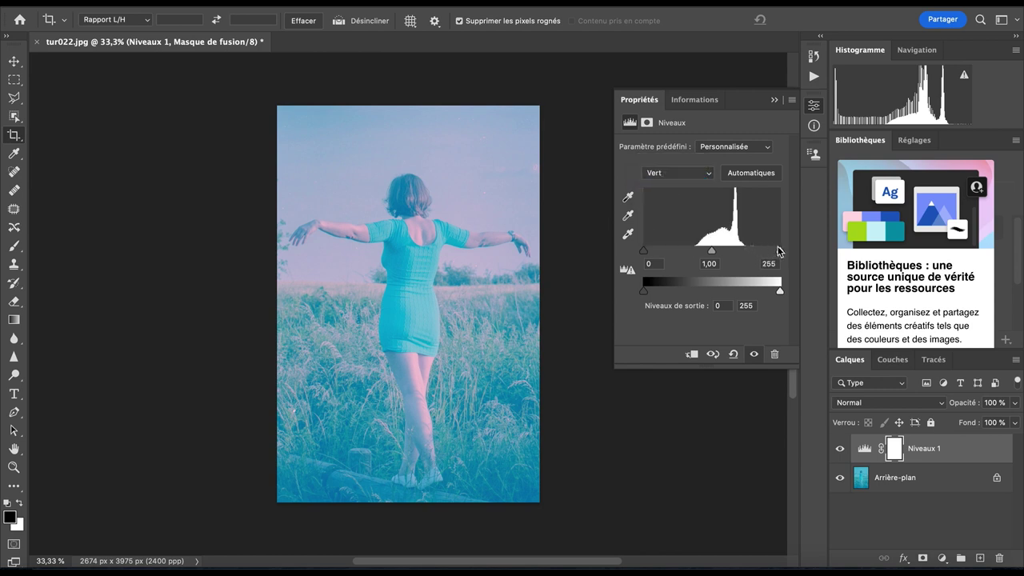
drag(781, 254, 748, 259)
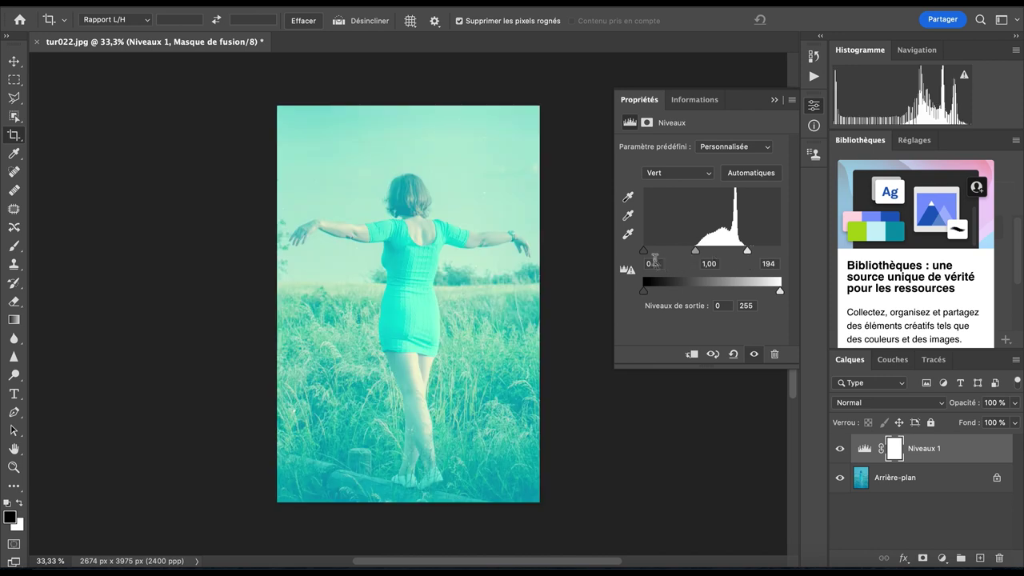
drag(644, 252, 694, 255)
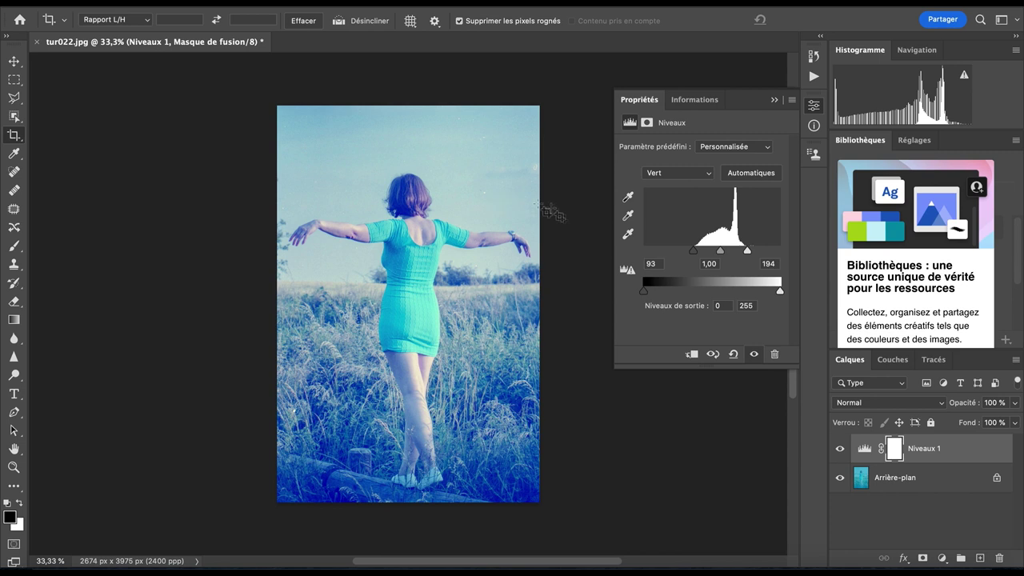
- Set the Blue channel inputs to 153–218 and toggle the Levels layer to compare
click(677, 173)
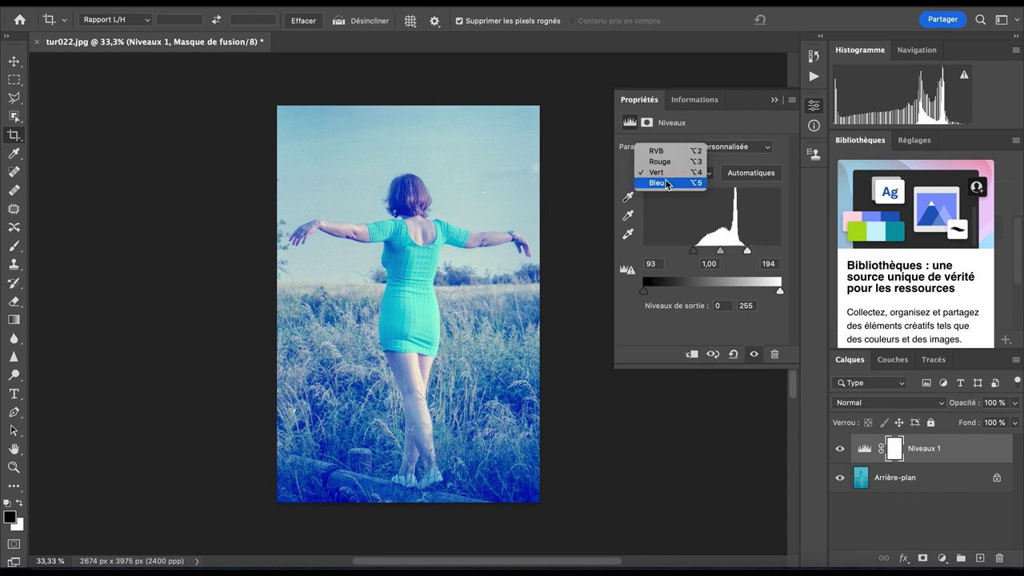
click(664, 183)
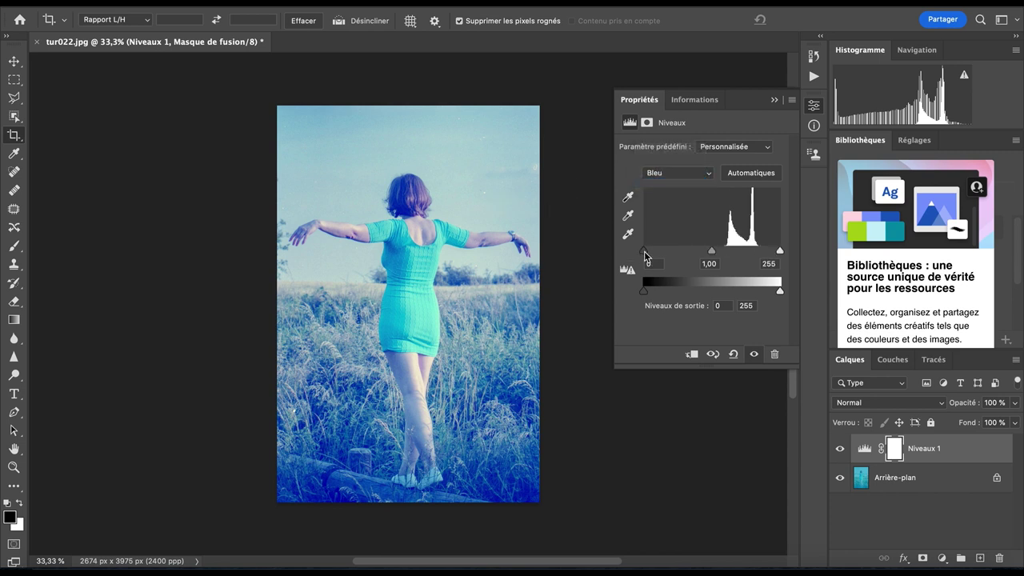
drag(646, 254, 762, 261)
click(840, 451)
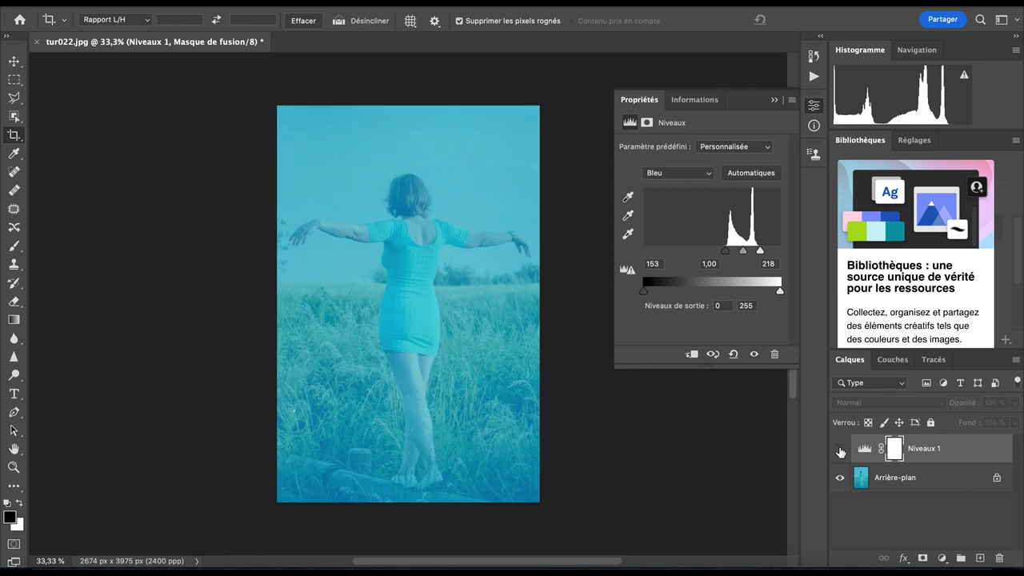
click(840, 450)
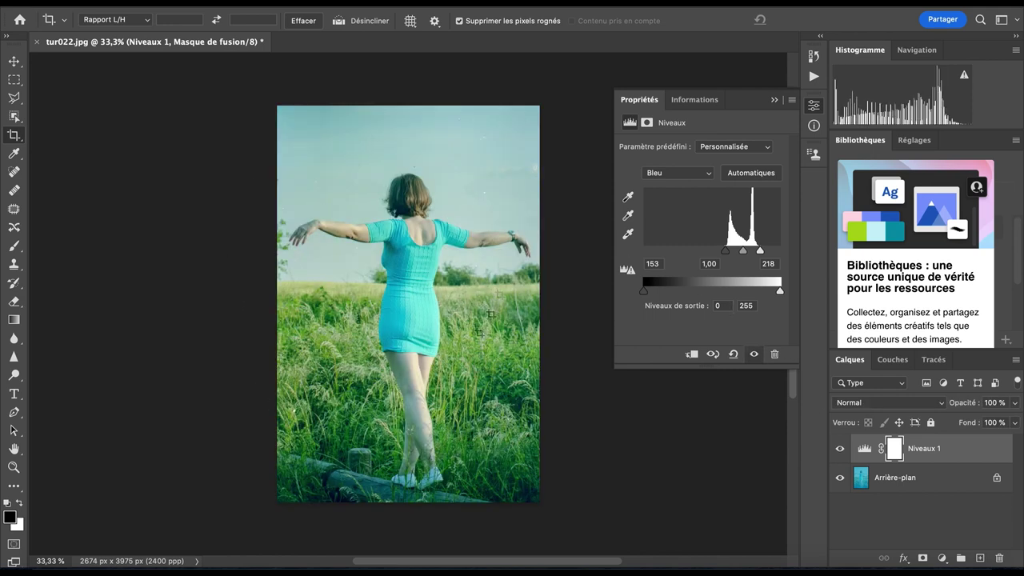
- Set the Green channel midtone to 0,75
click(681, 172)
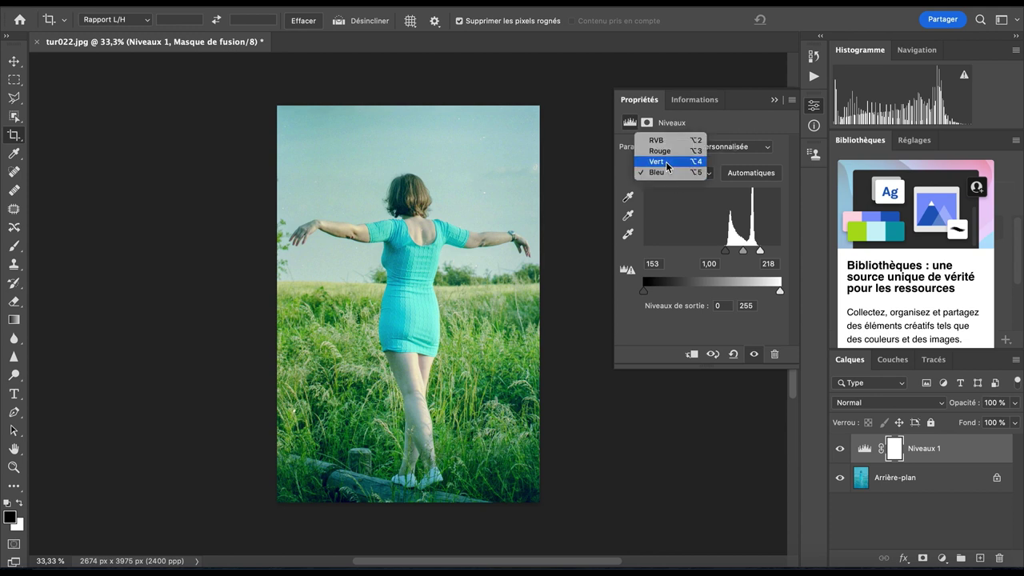
click(669, 161)
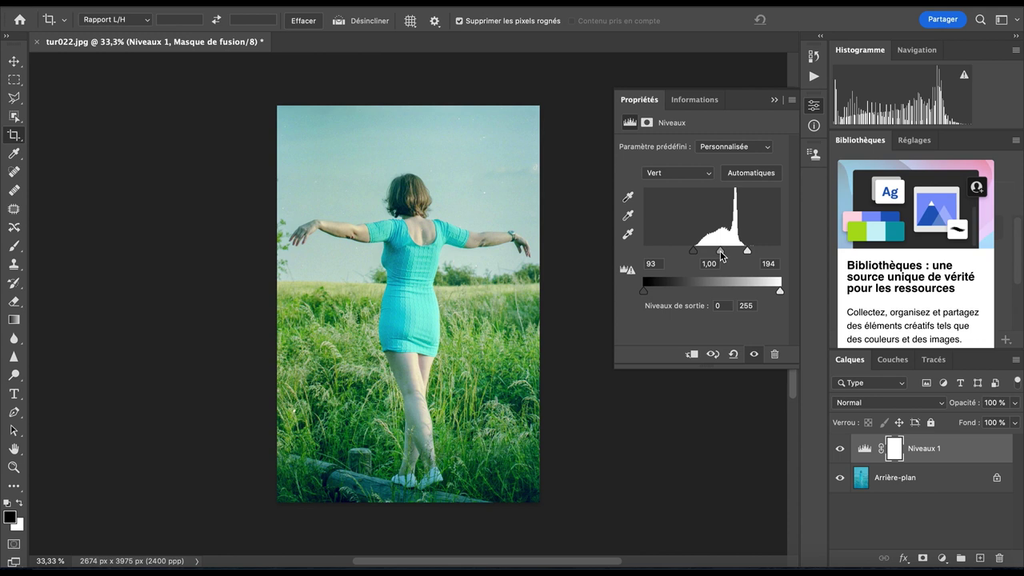
drag(721, 252, 726, 253)
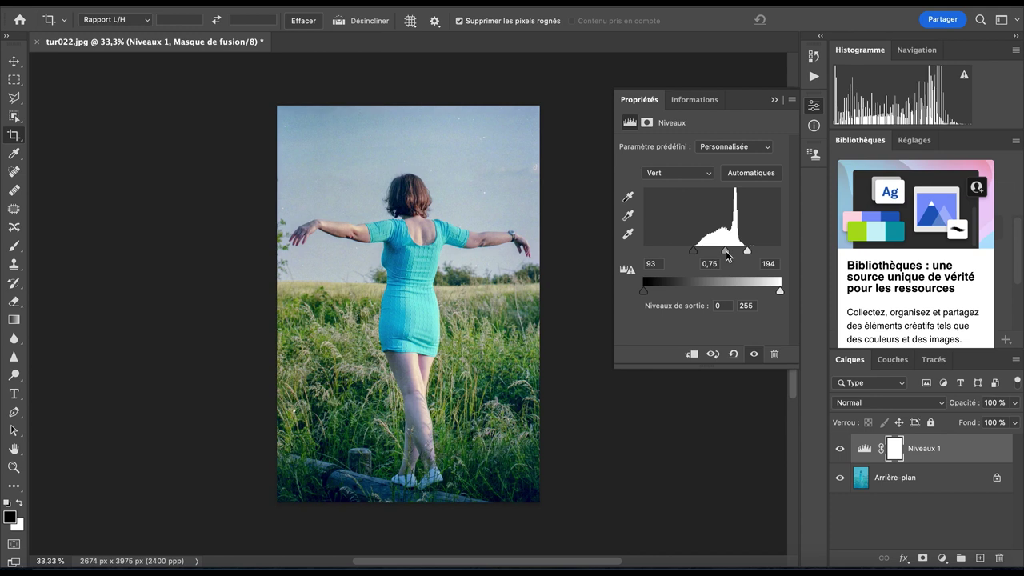
- Set the Blue channel midtone to 0,85, collapse Properties and compare before/after
click(673, 175)
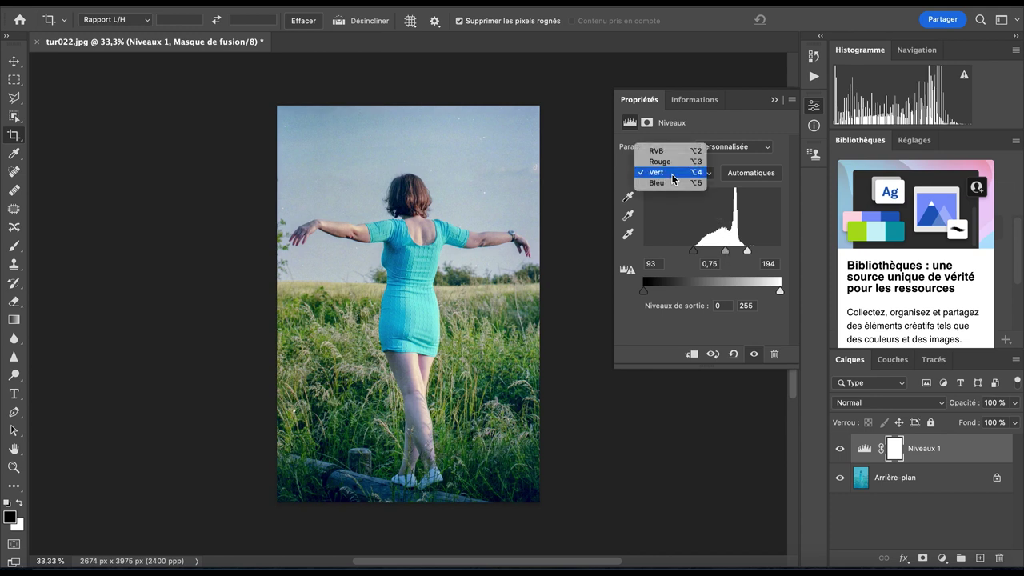
click(663, 183)
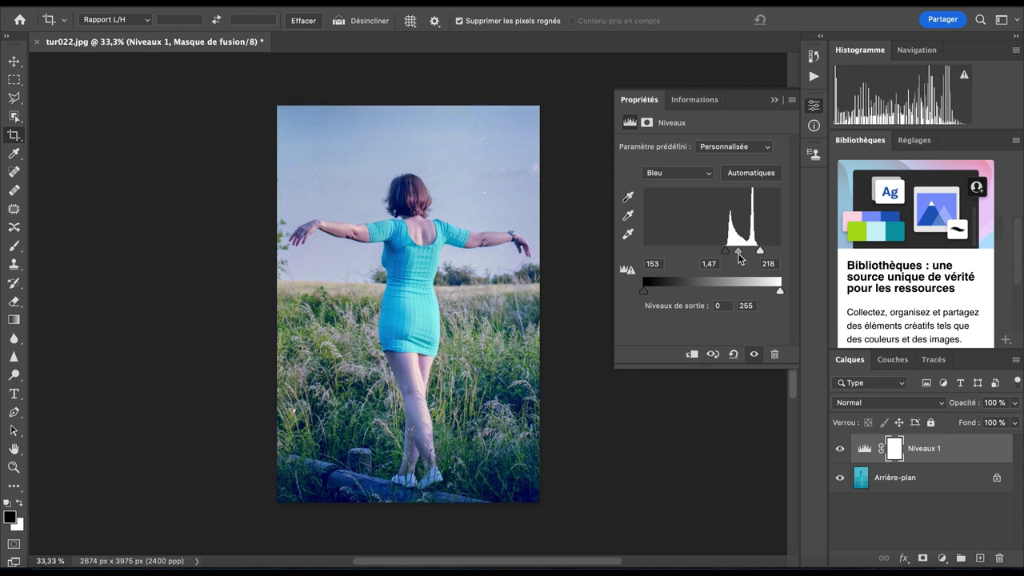
drag(743, 253, 746, 255)
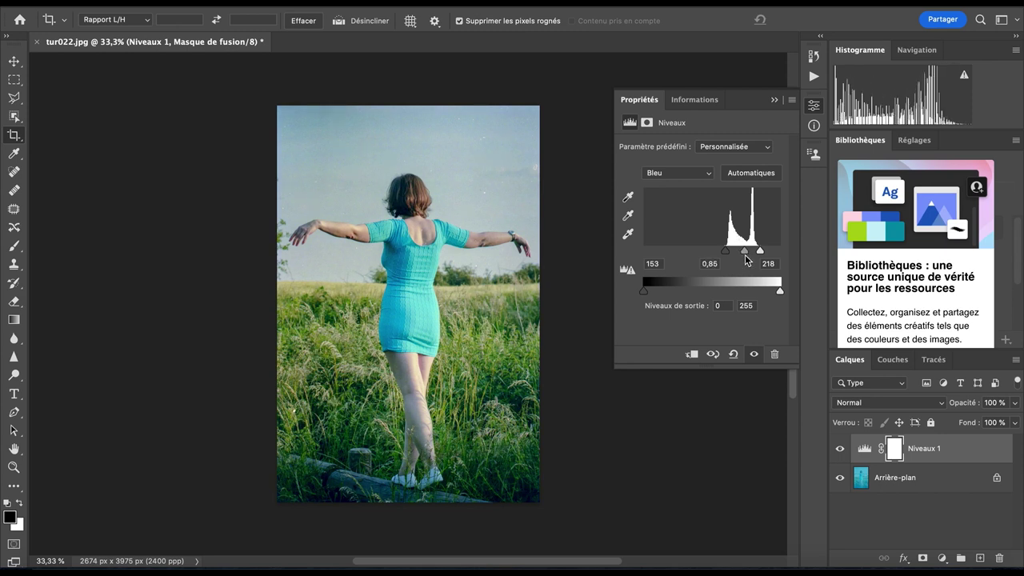
click(774, 100)
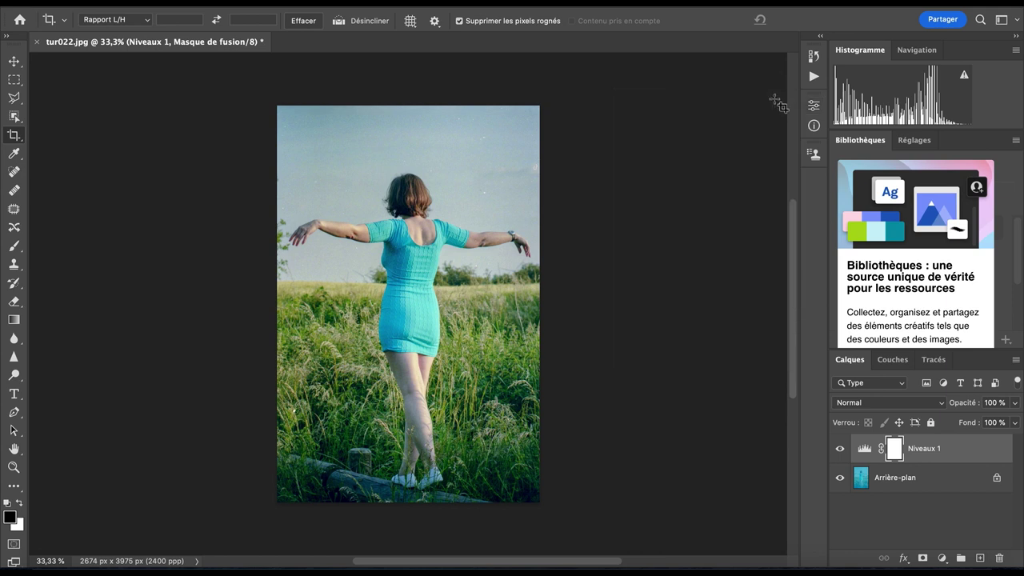
click(840, 453)
click(840, 453)
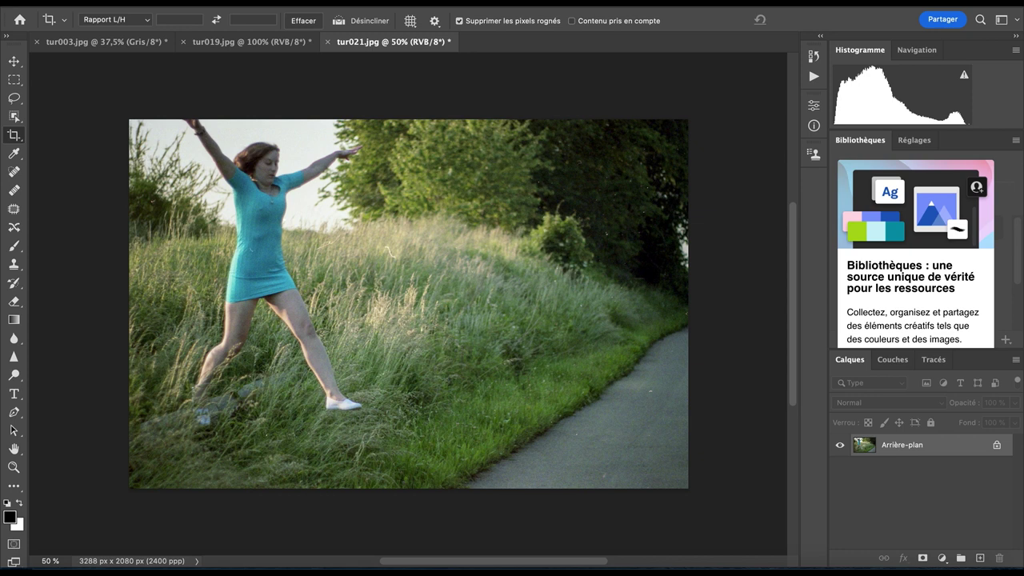
- Convert tur021 from EPSON Standard RGB – Gamma 1.8 to sRGB IEC61966-2.1 via Convertir en profil
click(159, 3)
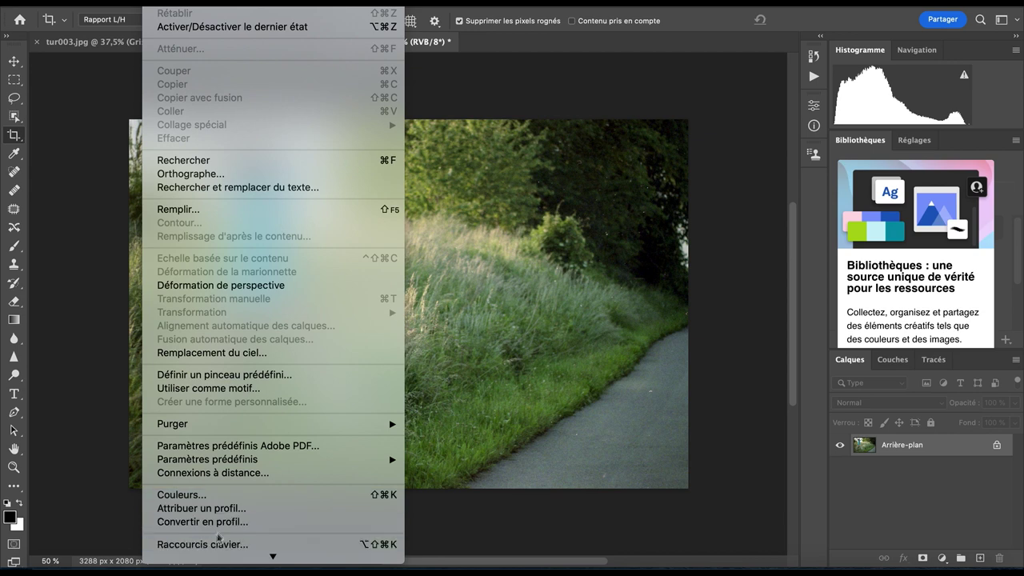
click(226, 527)
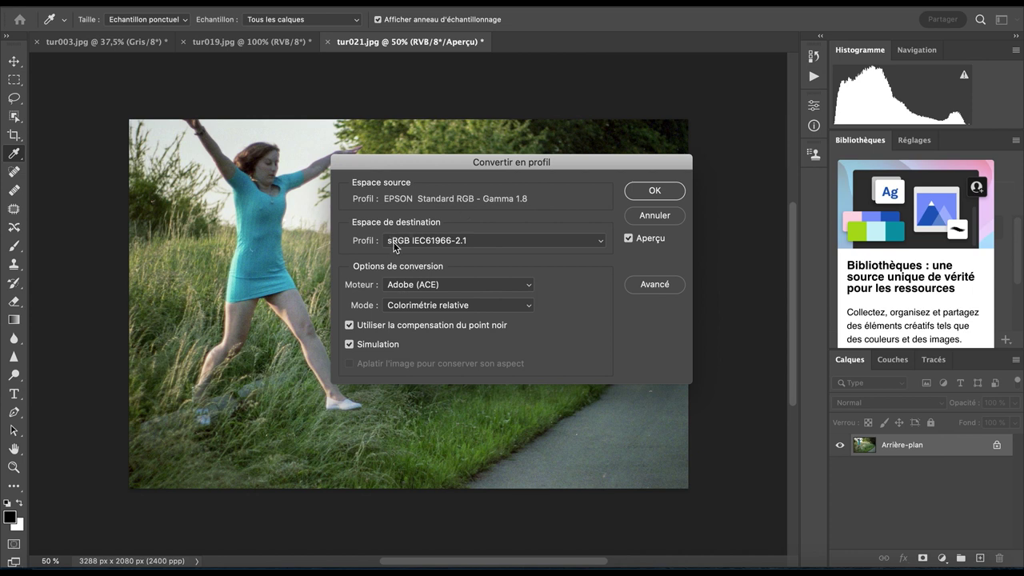
click(654, 192)
key(c)
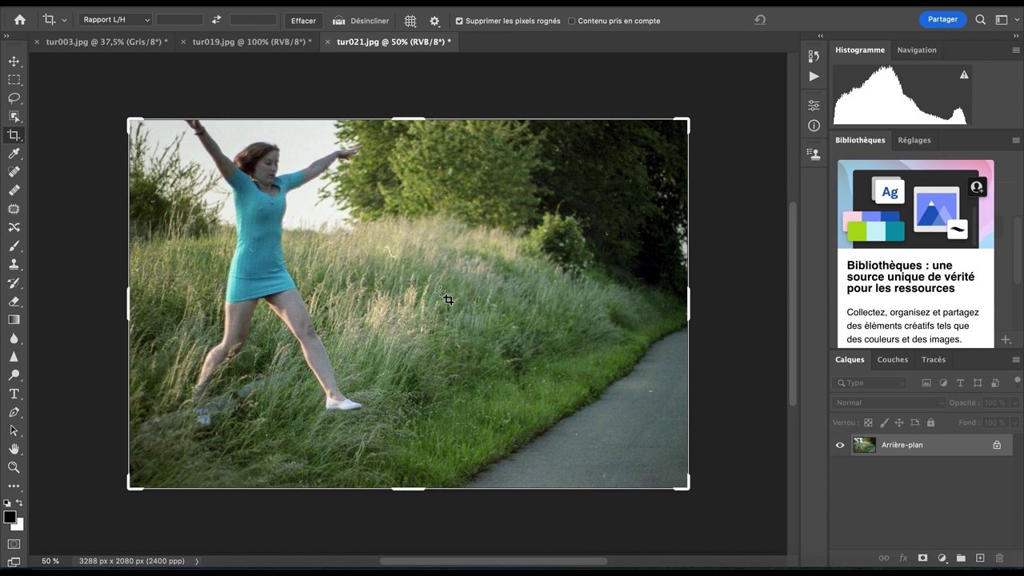